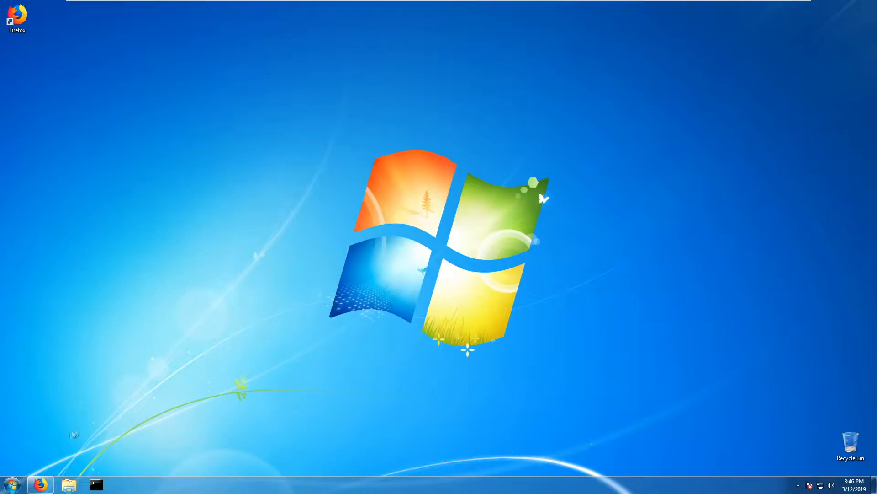
- Search Google in Firefox for "xampp install" and open the Download XAMPP page on apachefriends.org
click(37, 485)
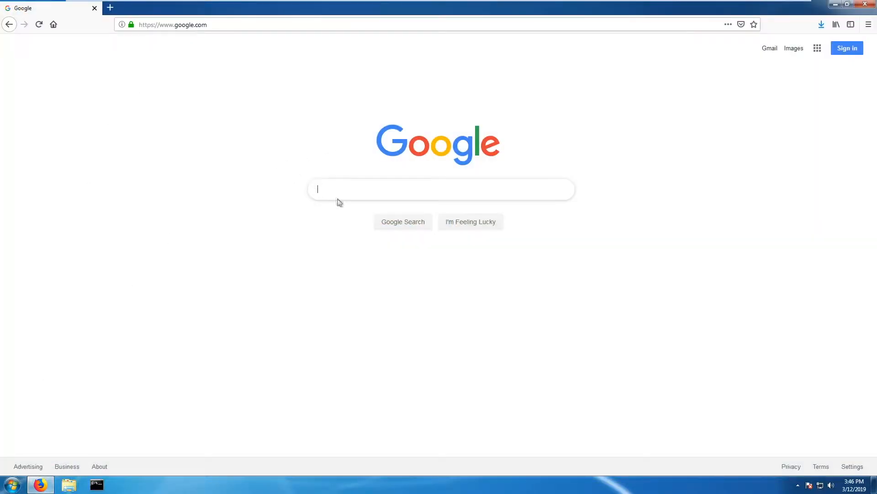
text(xampp install)
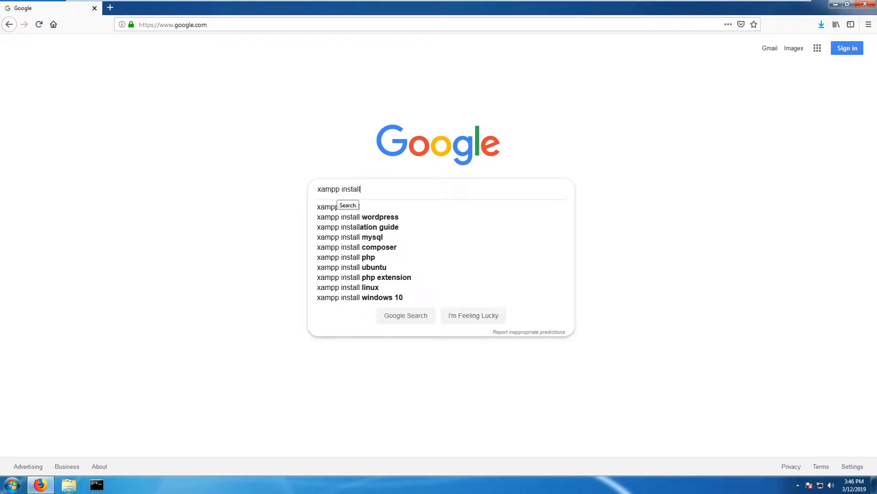
key(Return)
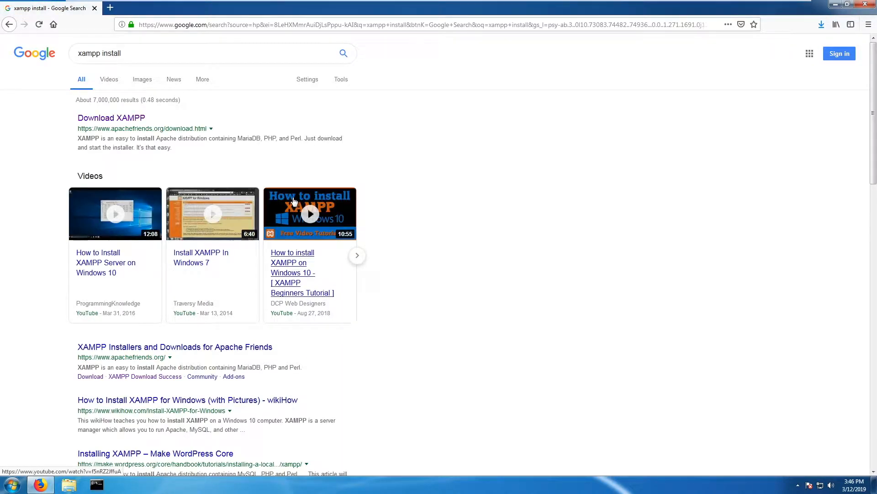
click(115, 120)
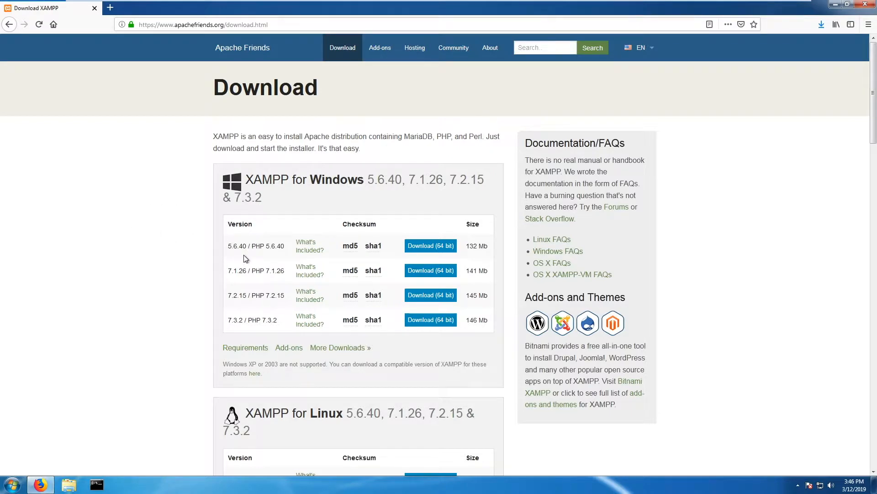
- Look through the XAMPP download page, covering the Windows, Linux and OS X versions and the add-on applications
scroll(234, 256, down, 8)
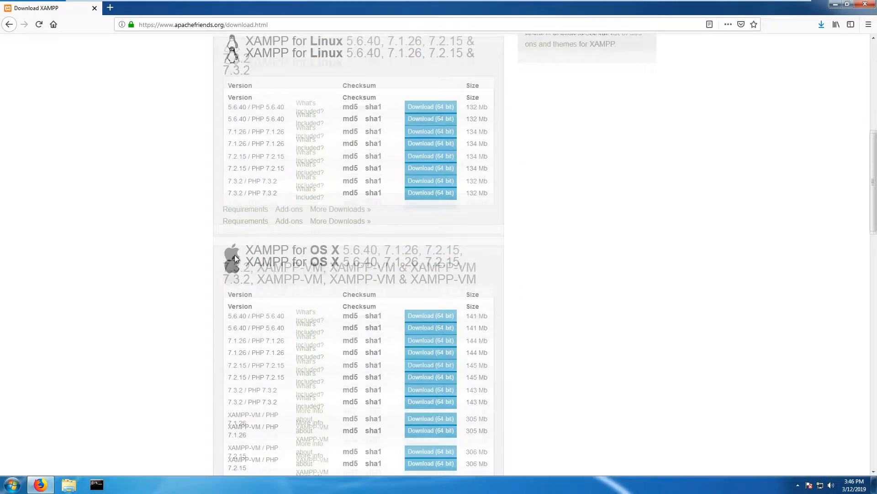
scroll(128, 288, down, 13)
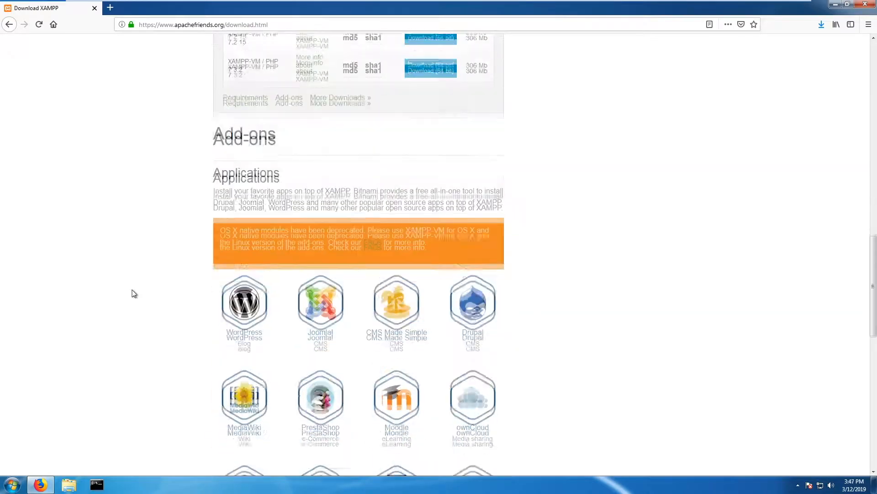
scroll(135, 294, up, 4)
scroll(136, 294, up, 15)
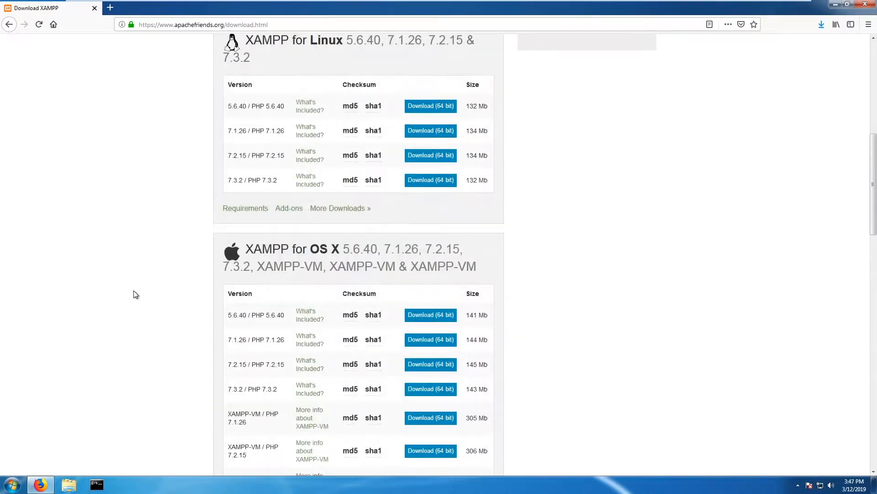
scroll(136, 295, down, 1)
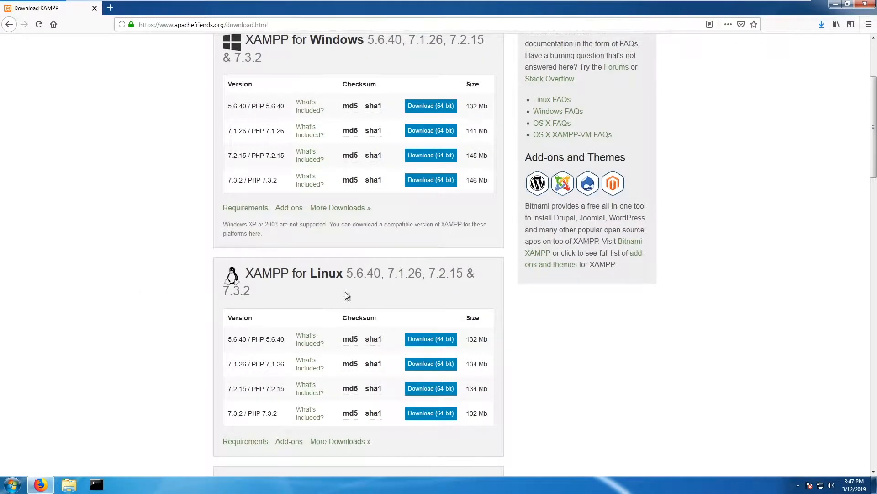
scroll(138, 303, down, 4)
scroll(250, 321, down, 10)
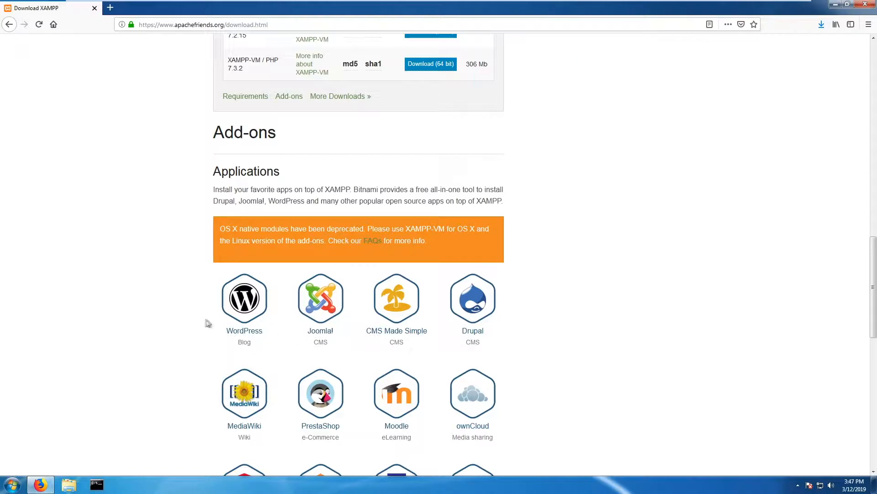
scroll(210, 323, down, 10)
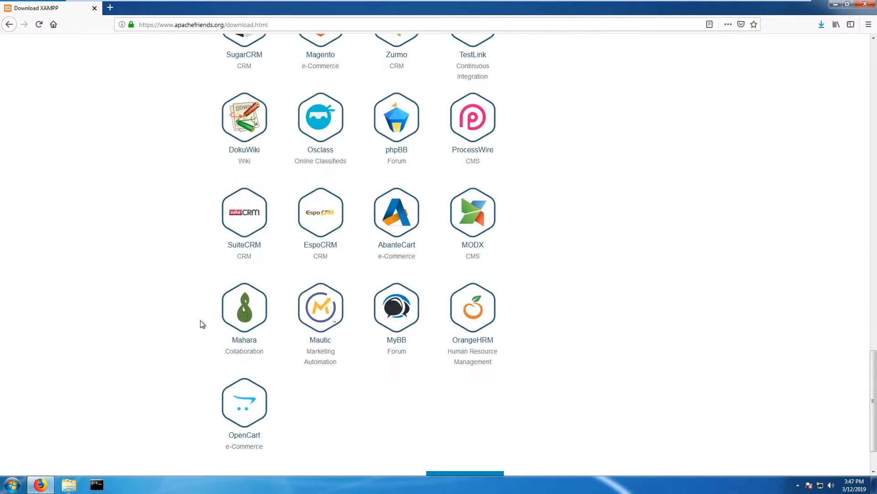
scroll(203, 324, down, 2)
scroll(204, 324, up, 12)
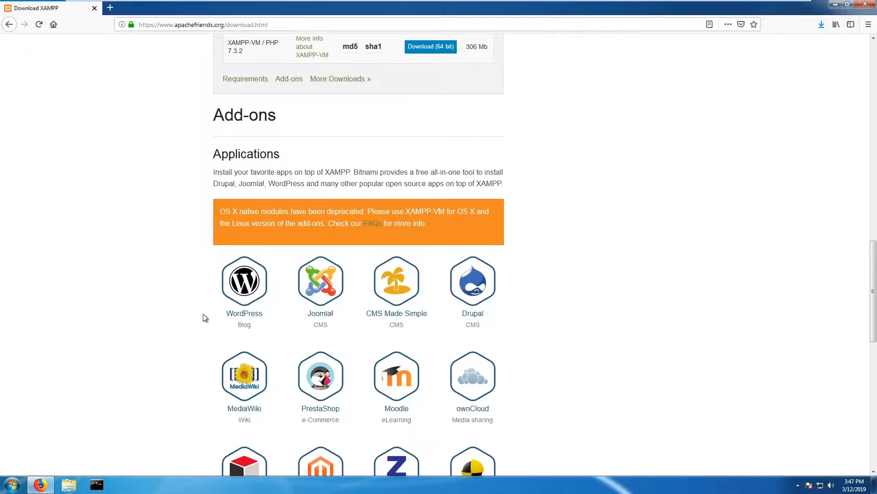
scroll(202, 313, up, 10)
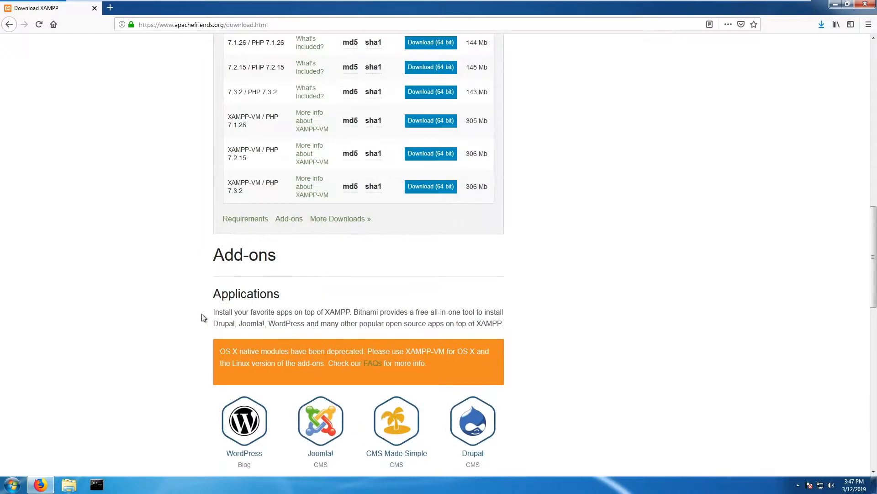
scroll(201, 314, up, 7)
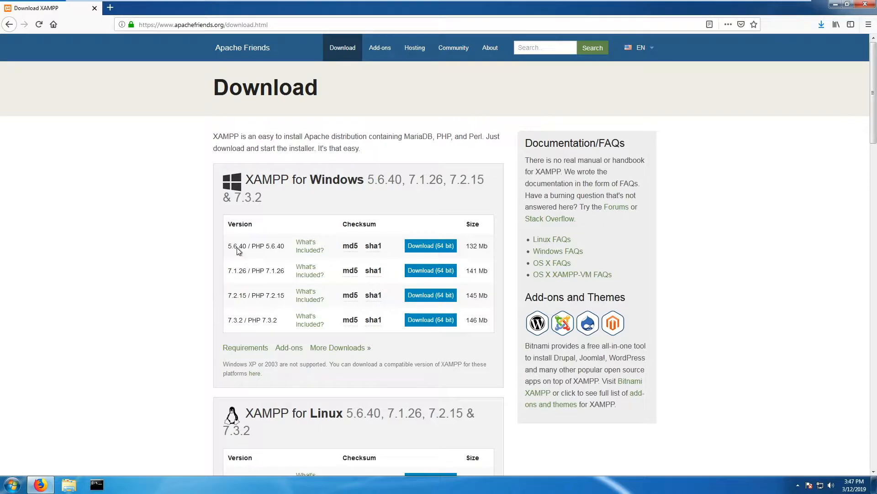
- Download the 64-bit XAMPP 5.6.40 / PHP 5.6.40 installer for Windows and save the file
click(429, 246)
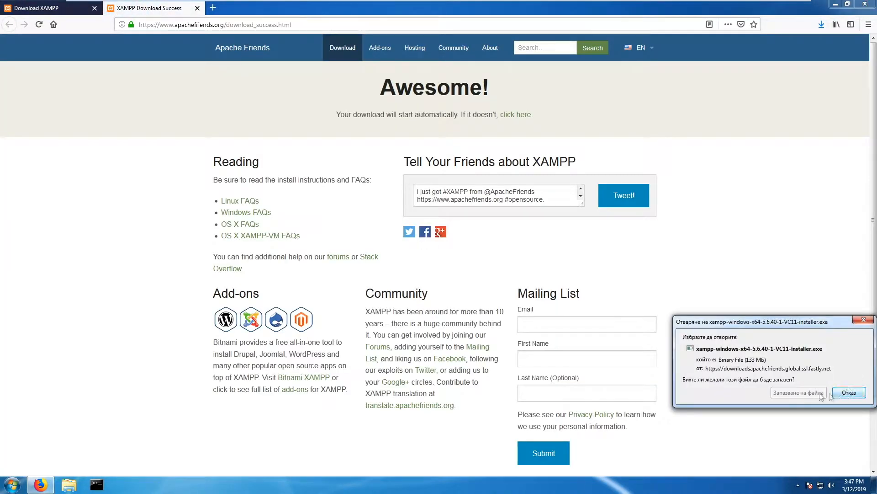
click(811, 394)
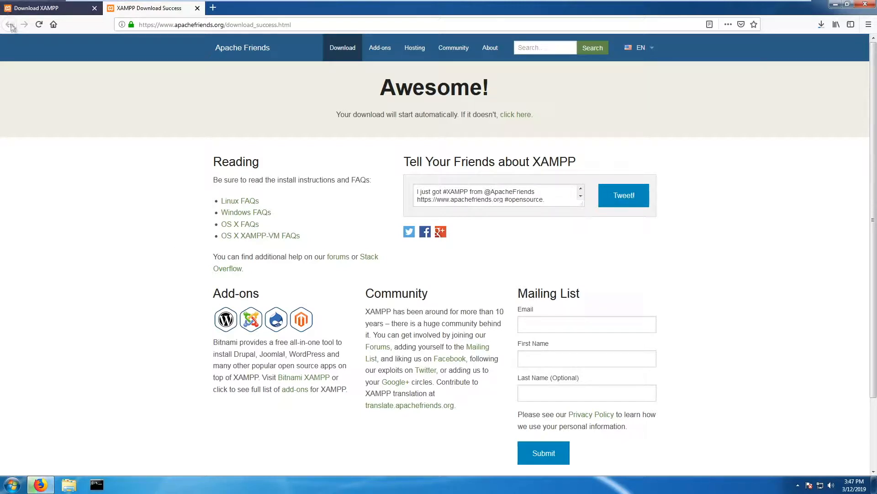
- Search for "apache" in a new browser tab and open the Apache Software Foundation website
mouse_move(186, 2)
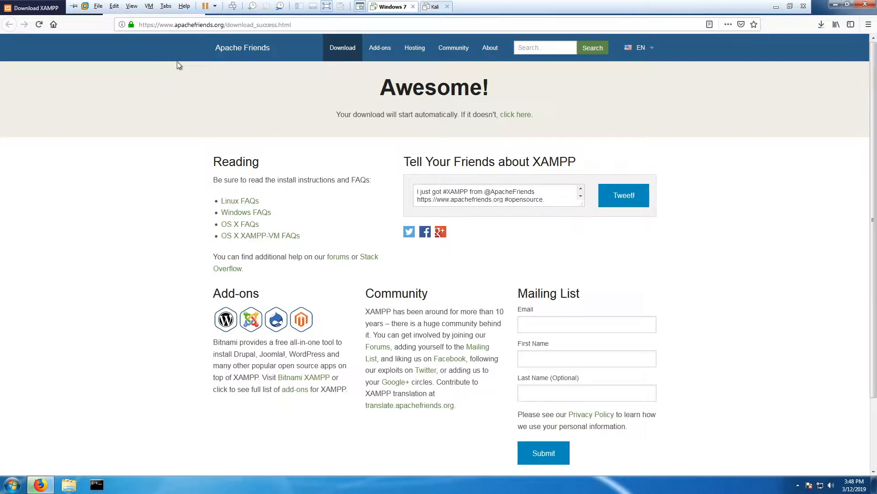
click(213, 8)
text(apache)
key(Return)
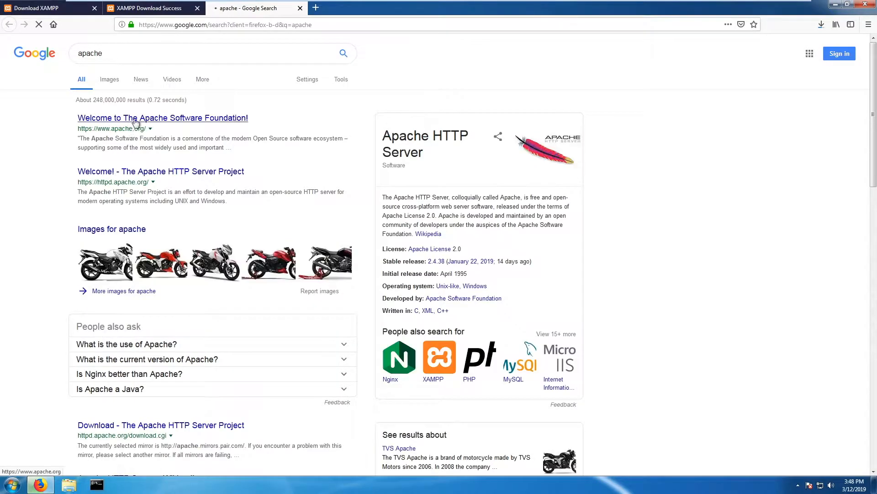
click(132, 121)
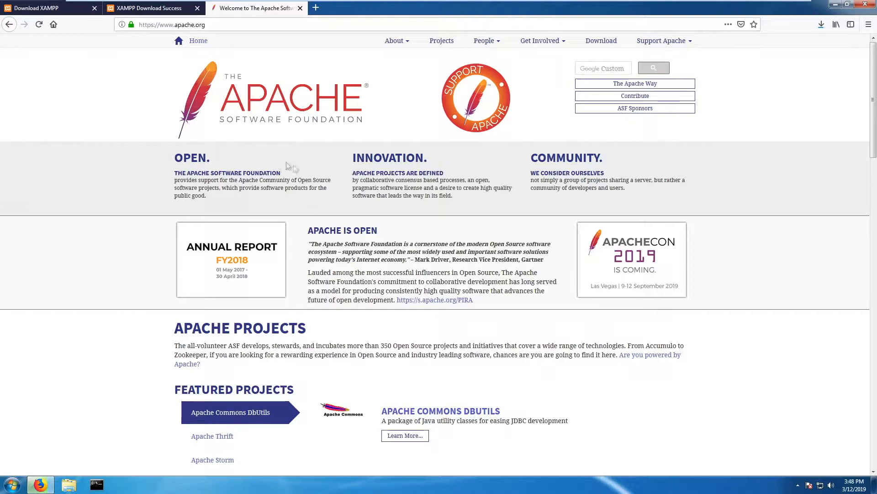
- Go to the Apache download mirrors page, try the apache.crihan.fr mirror, and open apache.mirrors.benatherton.com instead
scroll(269, 88, down, 3)
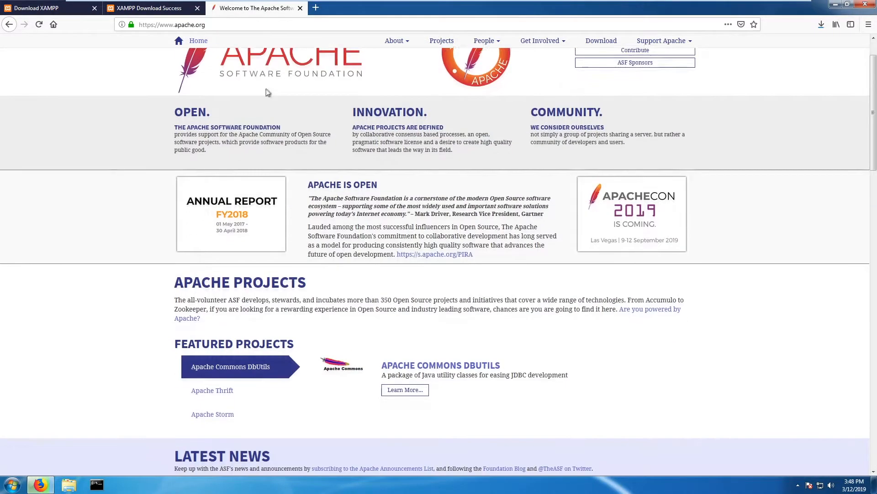
click(613, 42)
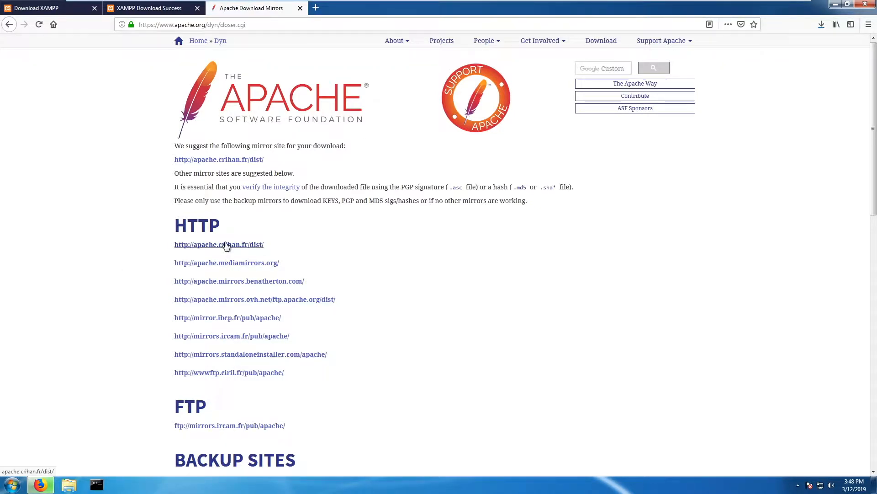
click(226, 246)
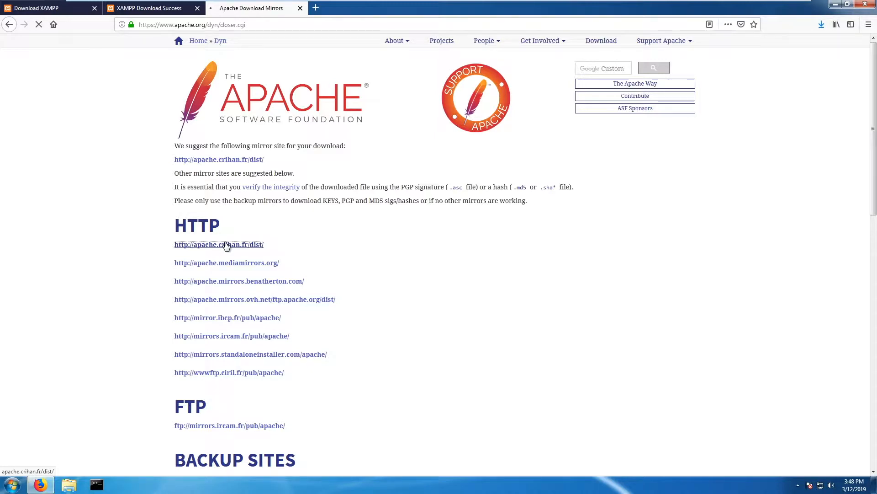
click(9, 25)
click(221, 286)
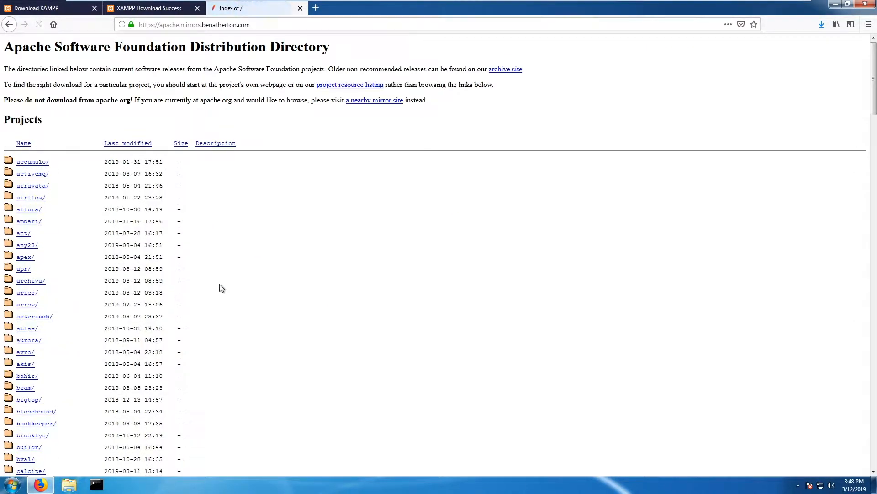
- Look through the mirror's project directory and return to the Apache download mirrors page to review its file verification instructions
scroll(116, 198, down, 6)
scroll(115, 197, down, 20)
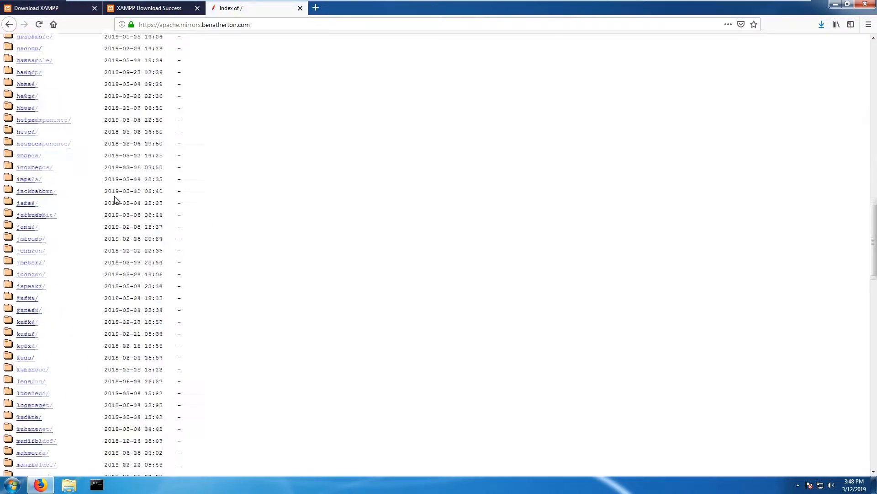
scroll(115, 197, down, 6)
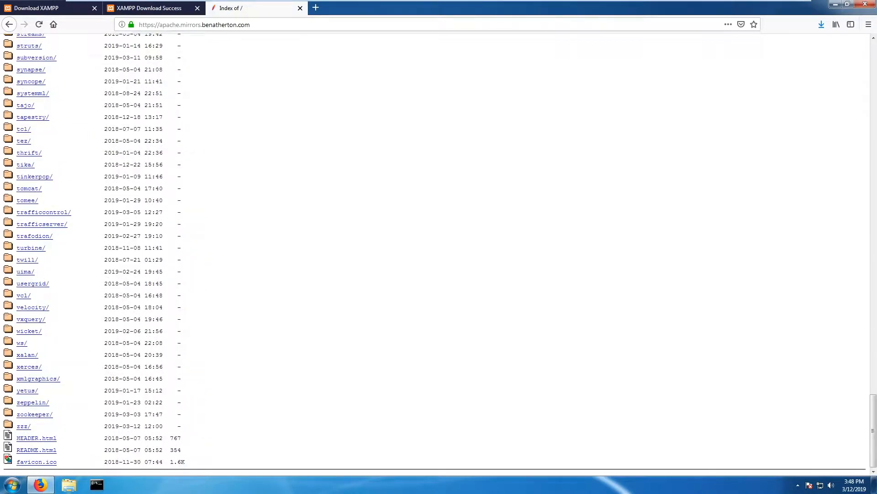
scroll(148, 220, up, 20)
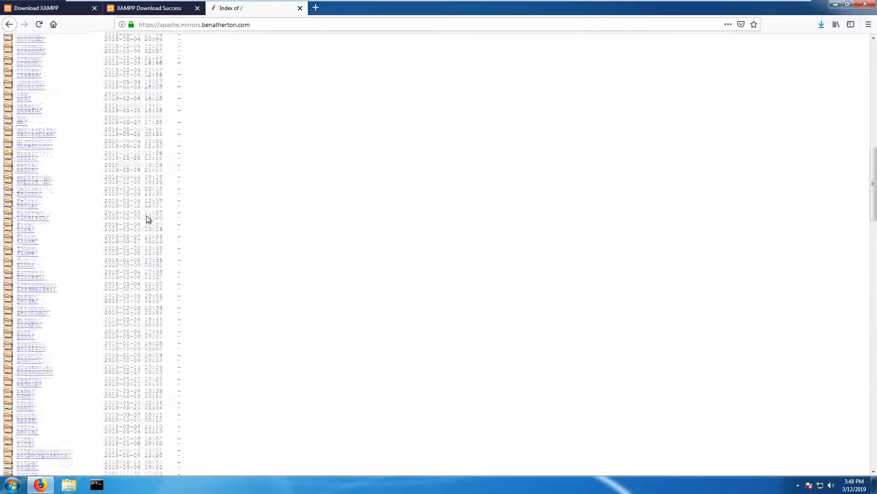
click(9, 24)
scroll(115, 363, down, 15)
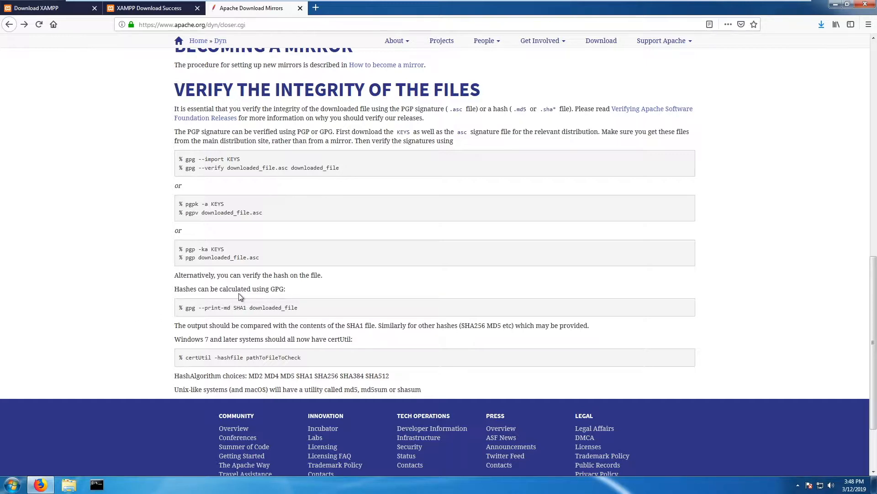
scroll(251, 300, up, 5)
scroll(252, 300, up, 6)
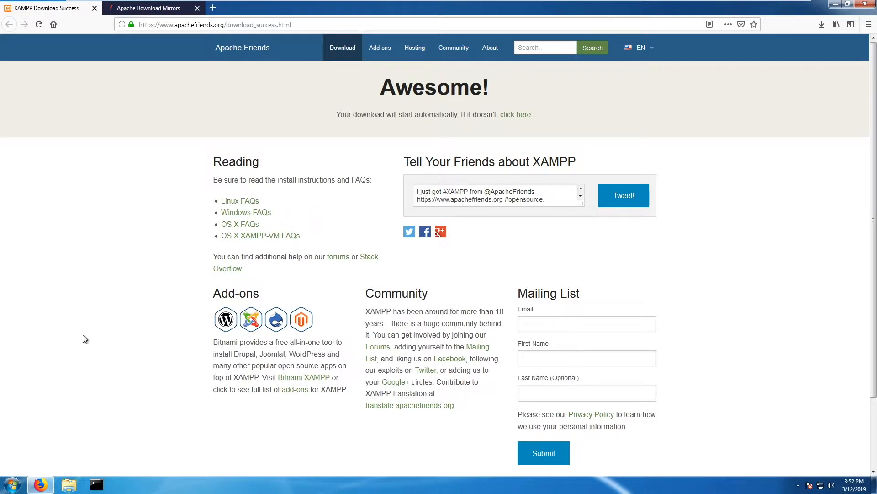
- Launch xampp-win32-7.3.2-0-VC15-installer from the Downloads folder and minimize the folder window
click(12, 485)
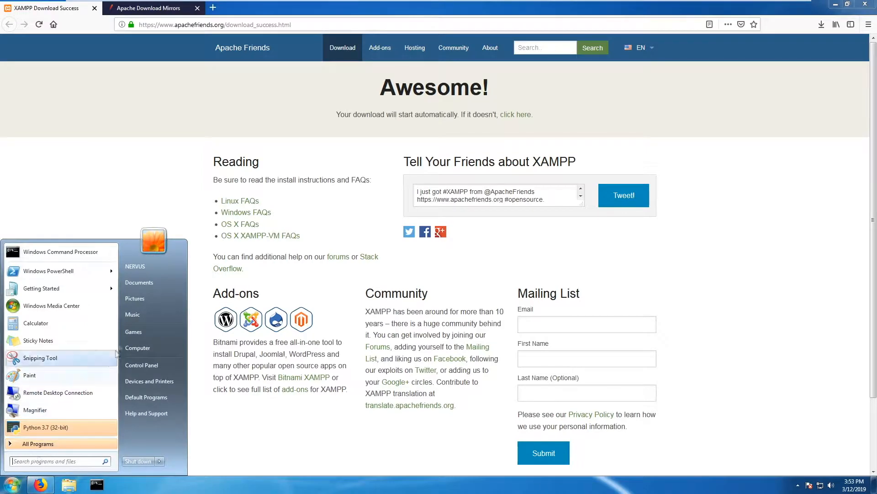
click(141, 346)
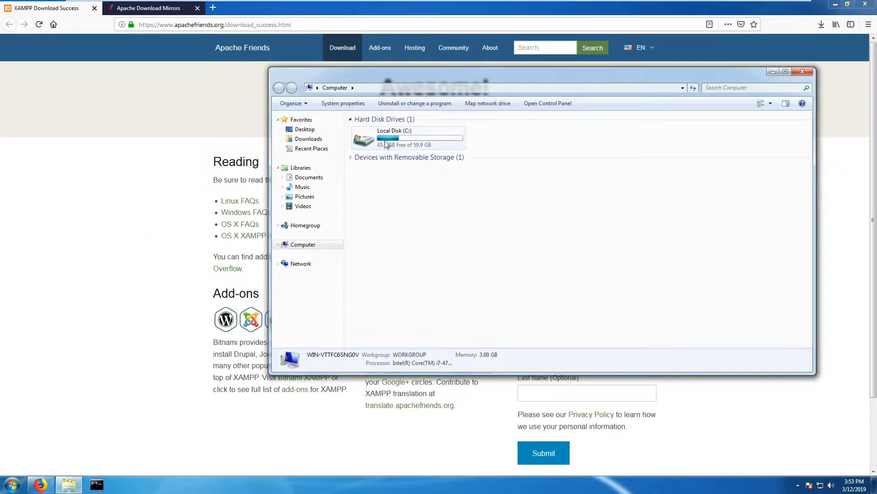
click(316, 140)
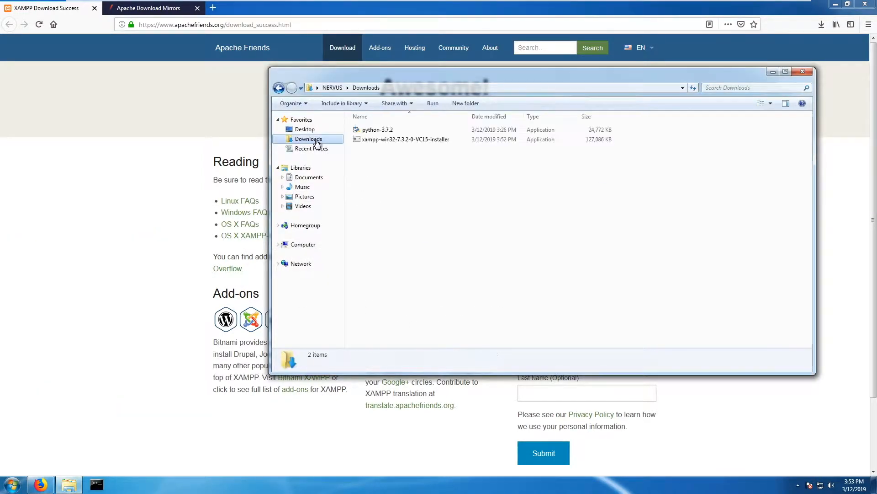
double_click(381, 142)
click(773, 72)
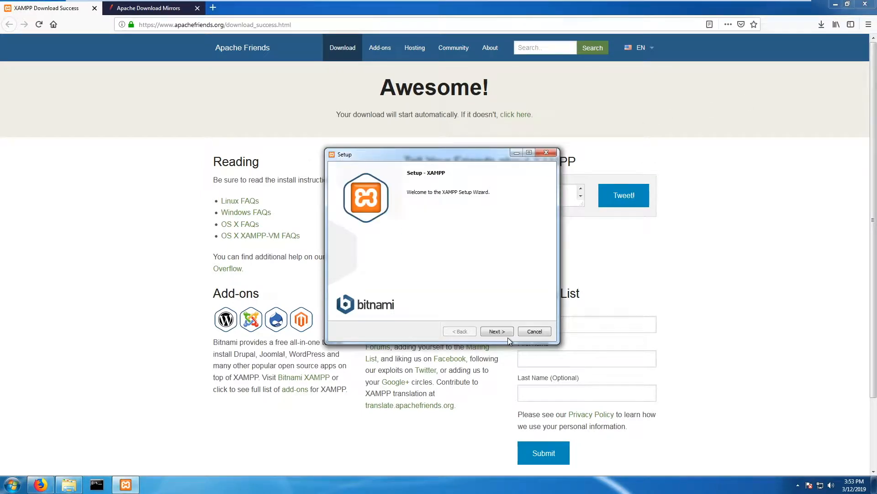
- Configure the XAMPP setup with all components selected and C:\xampp as the installation folder, opting out of learning more about Bitnami
click(498, 332)
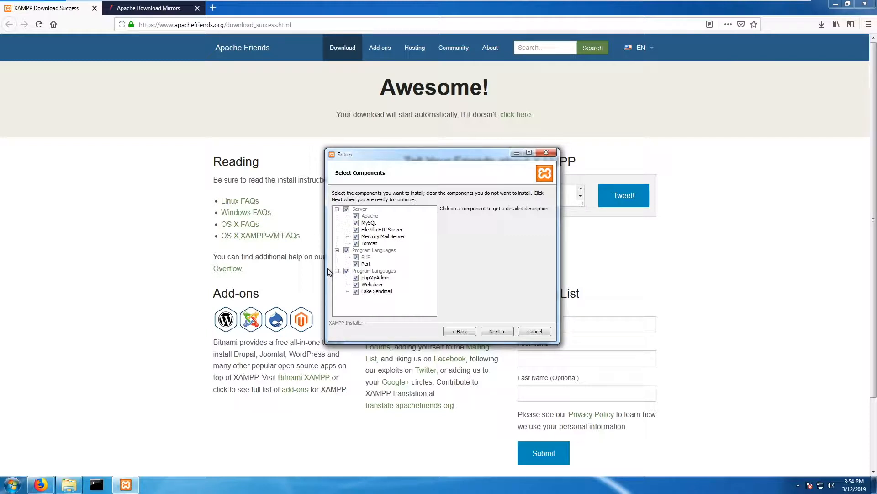
click(494, 333)
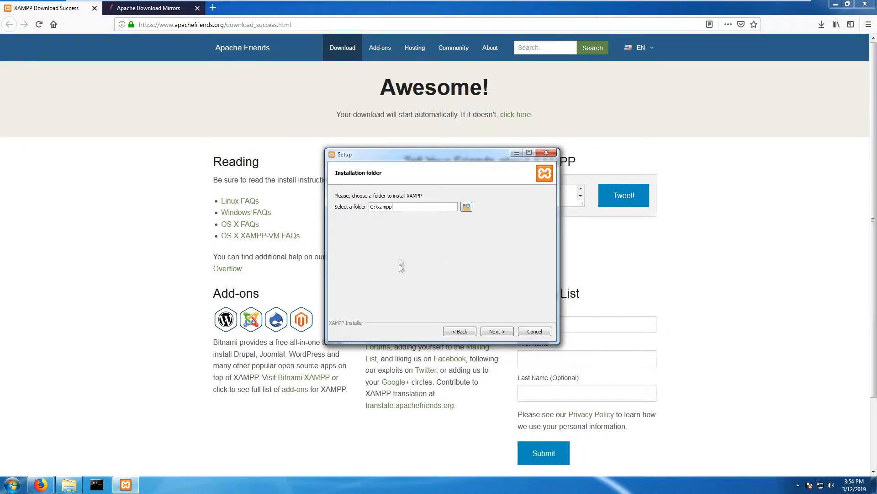
click(496, 332)
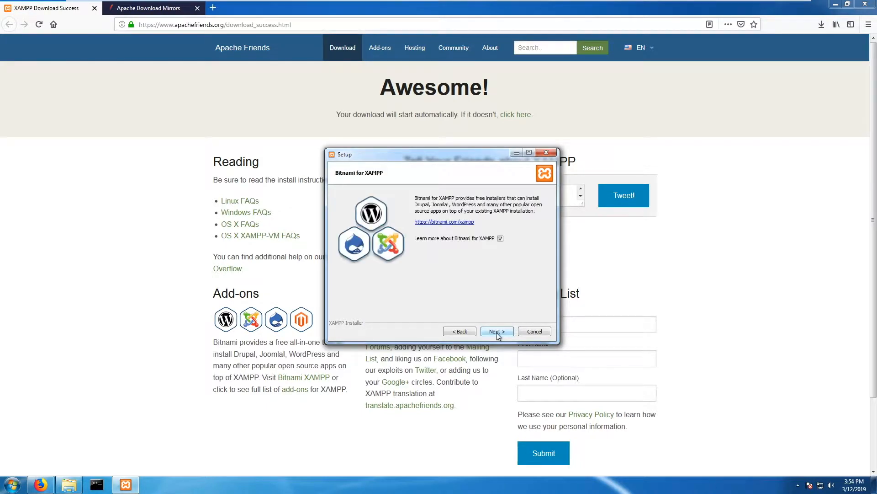
click(501, 238)
click(497, 330)
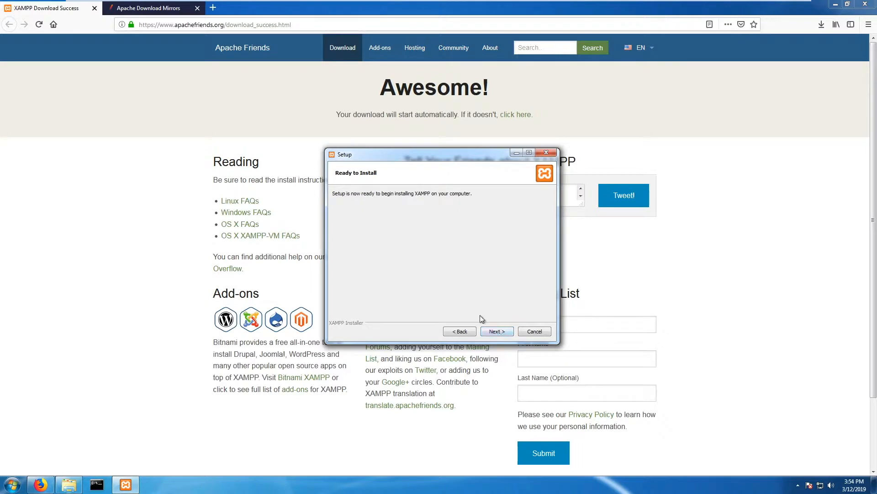
- Run the XAMPP installation, start the Control Panel in English, and move its window to the middle of the cleared desktop
click(496, 330)
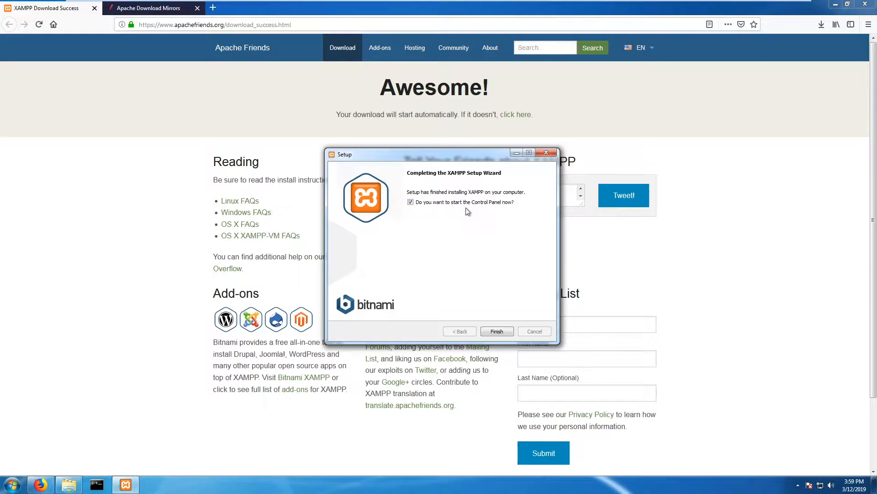
click(494, 332)
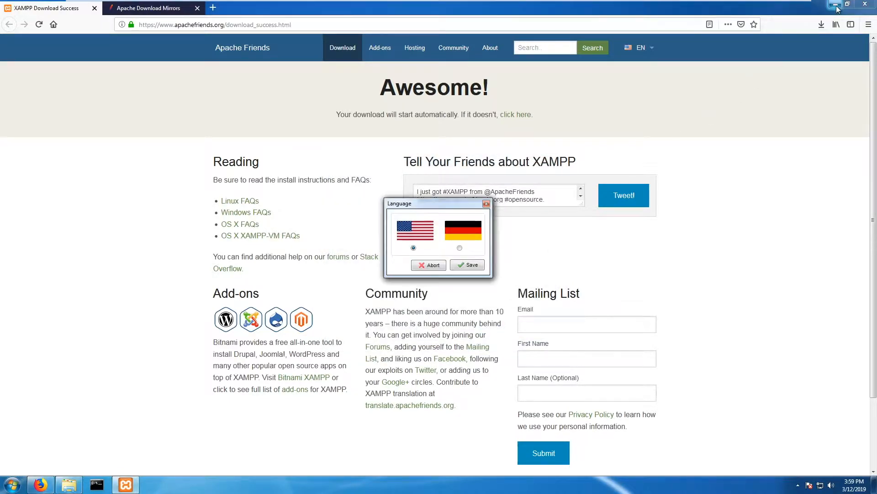
click(836, 6)
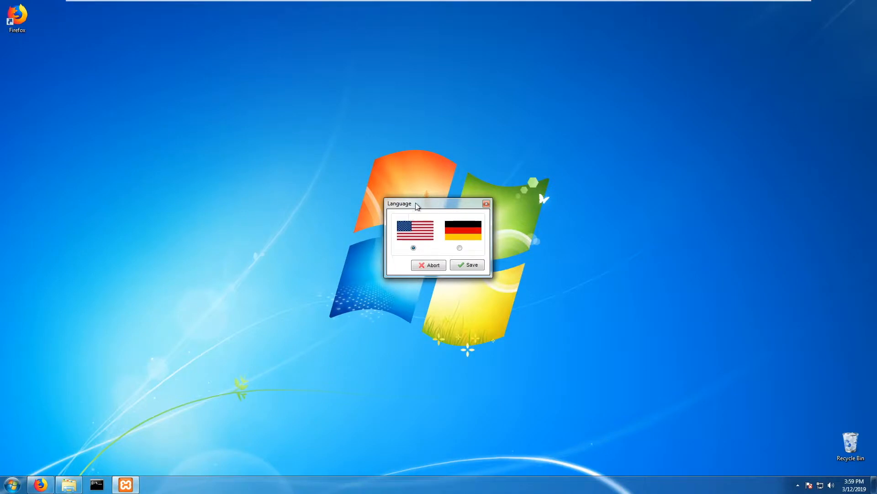
click(465, 269)
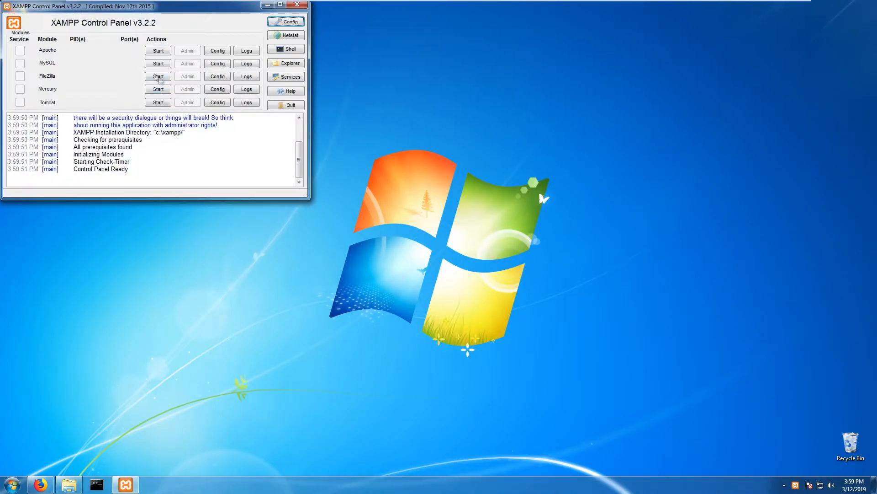
drag(121, 8, 462, 150)
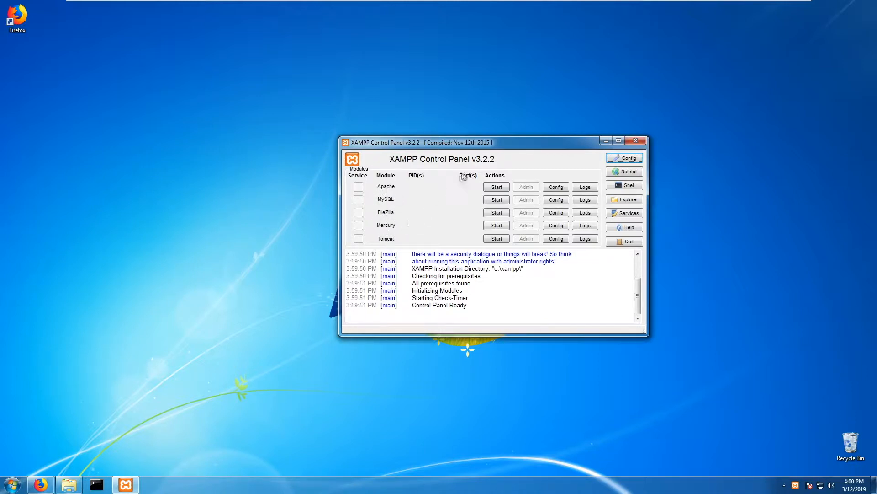
drag(496, 143, 429, 147)
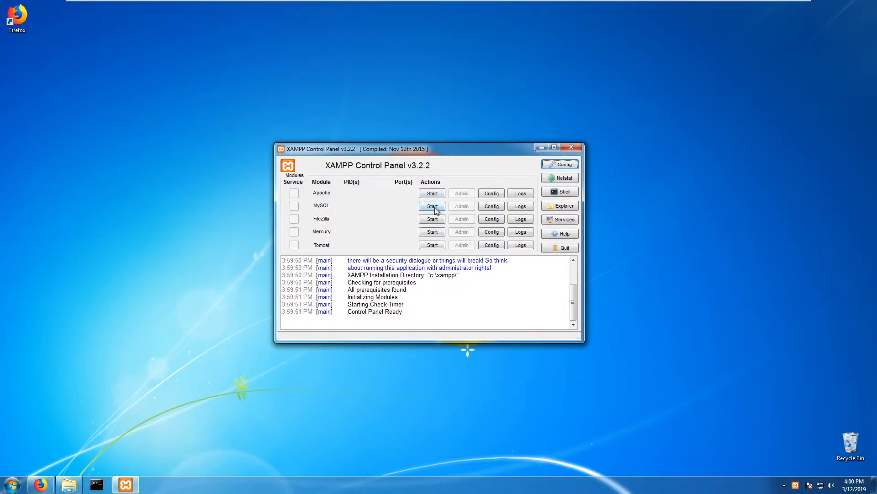
- Open Apache's httpd.conf from the XAMPP Control Panel and review the ServerRoot path and Listen port settings
click(521, 194)
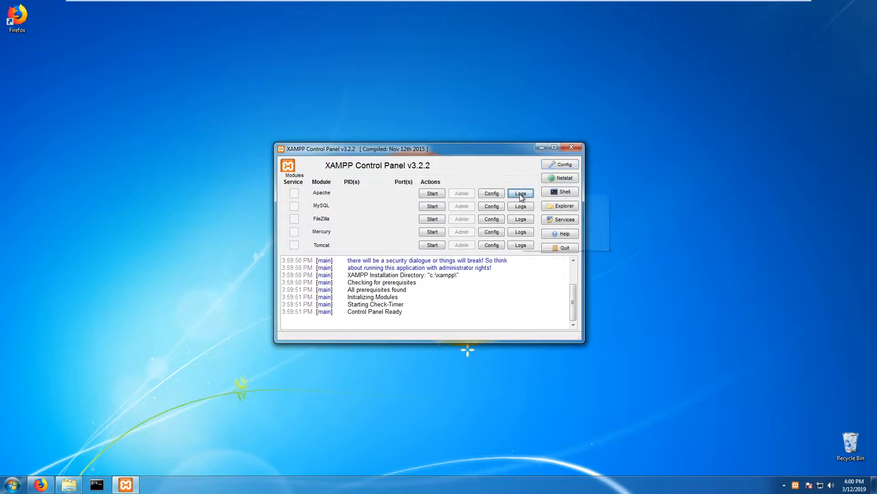
click(491, 194)
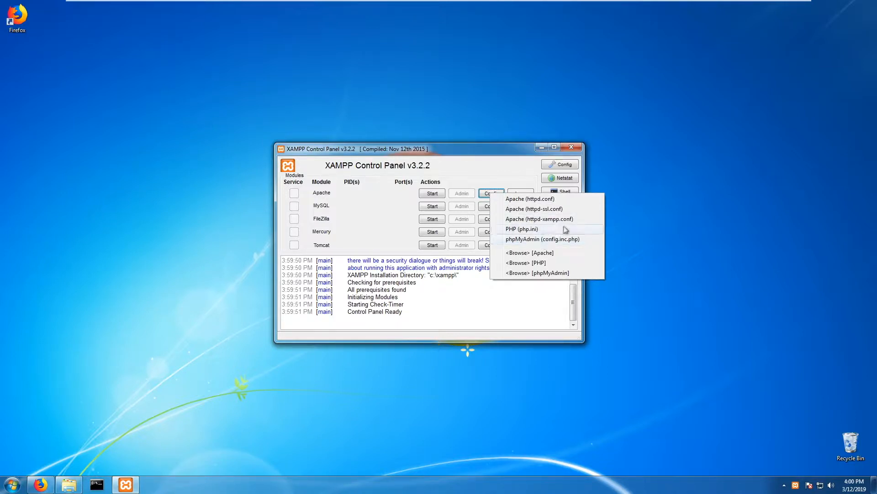
click(560, 199)
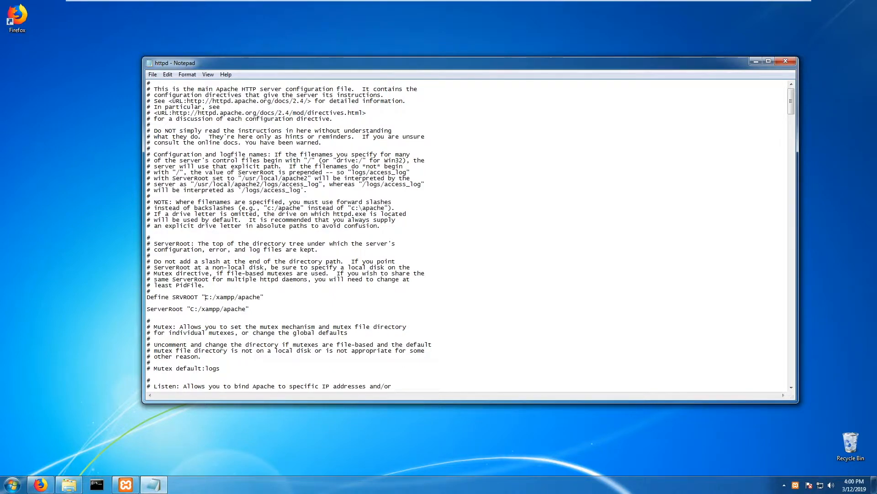
scroll(205, 297, down, 1)
drag(190, 291, 227, 291)
click(227, 291)
scroll(228, 291, down, 3)
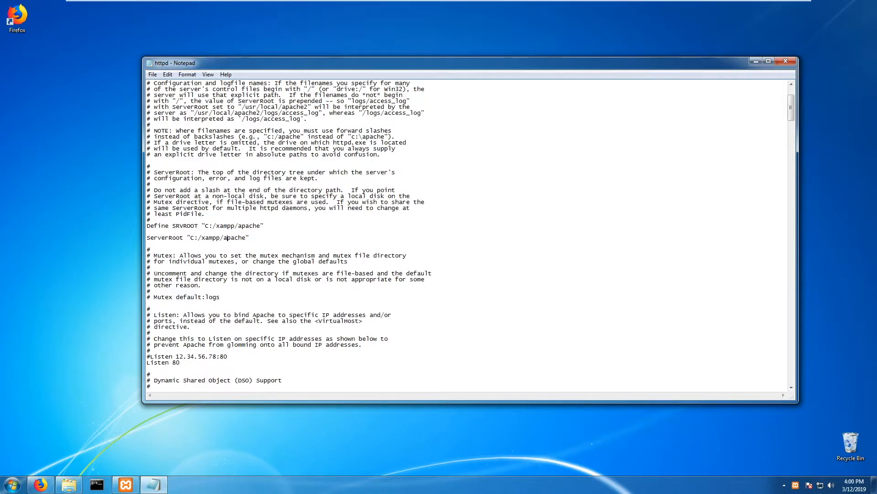
scroll(471, 235, down, 4)
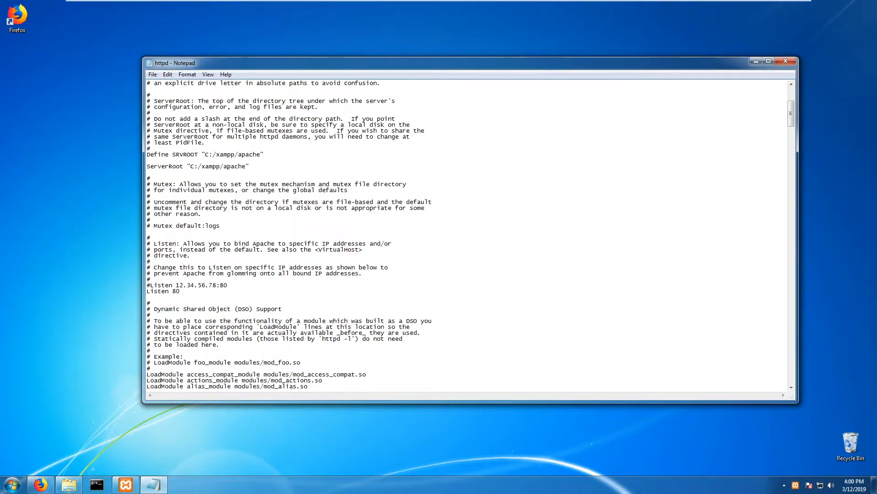
scroll(471, 235, down, 1)
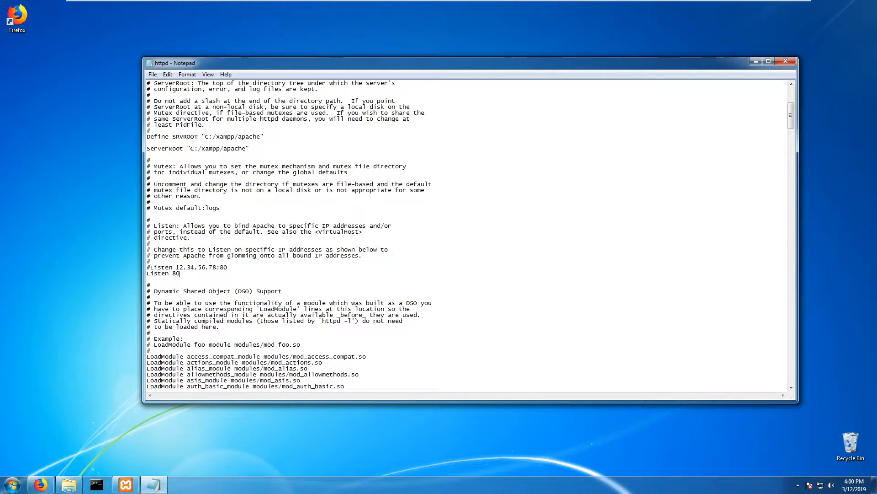
scroll(471, 235, down, 4)
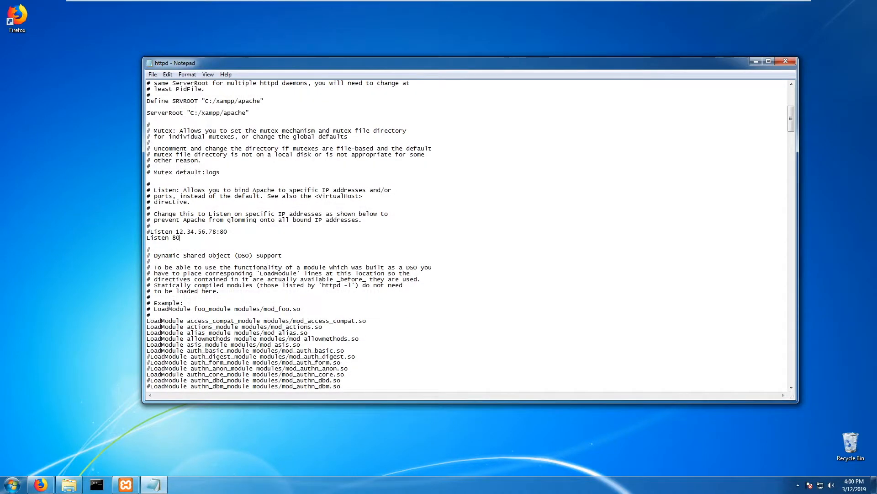
scroll(471, 235, up, 2)
scroll(471, 234, down, 2)
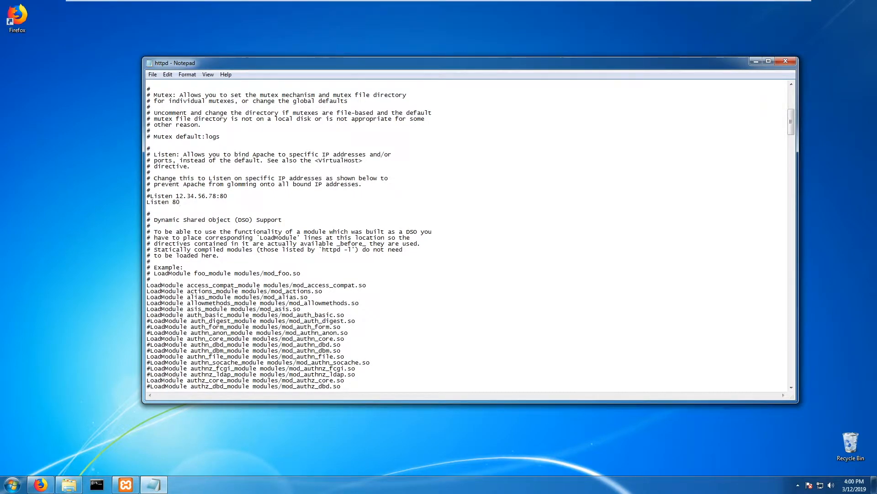
- Look through the remaining httpd.conf sections, from the module list to the supplemental includes, and close the file
scroll(471, 235, down, 14)
scroll(471, 234, down, 20)
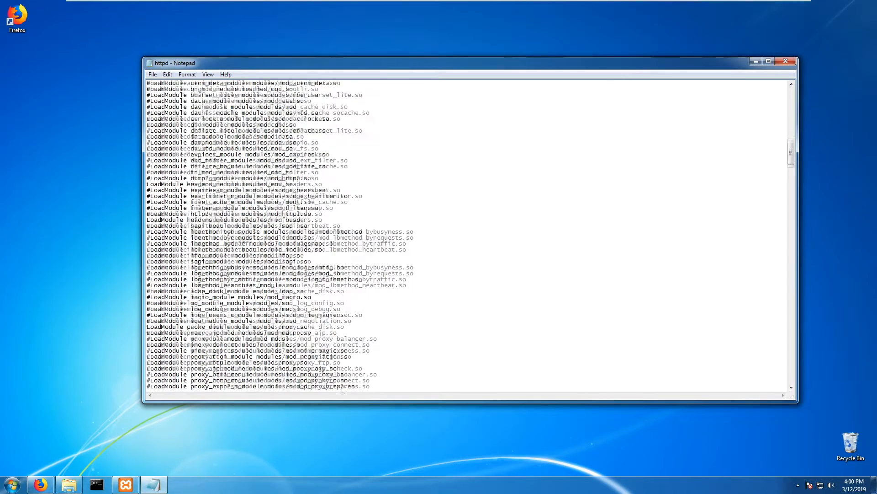
scroll(470, 235, down, 1)
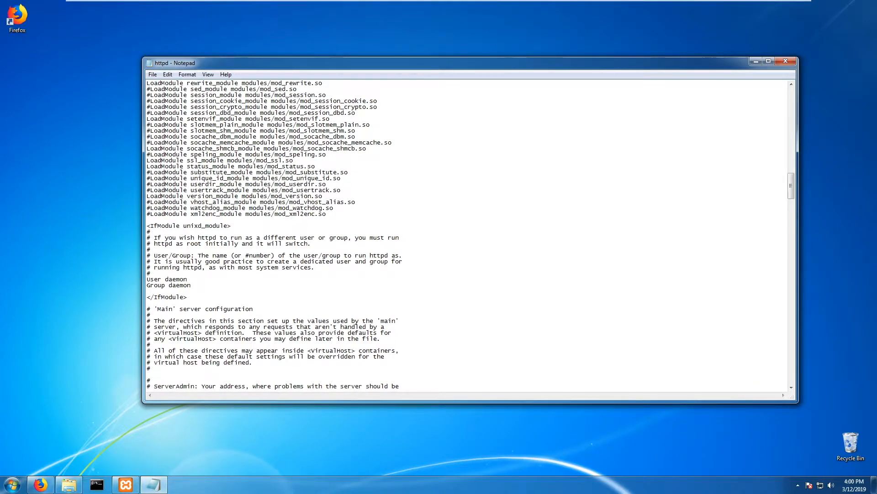
scroll(470, 234, down, 20)
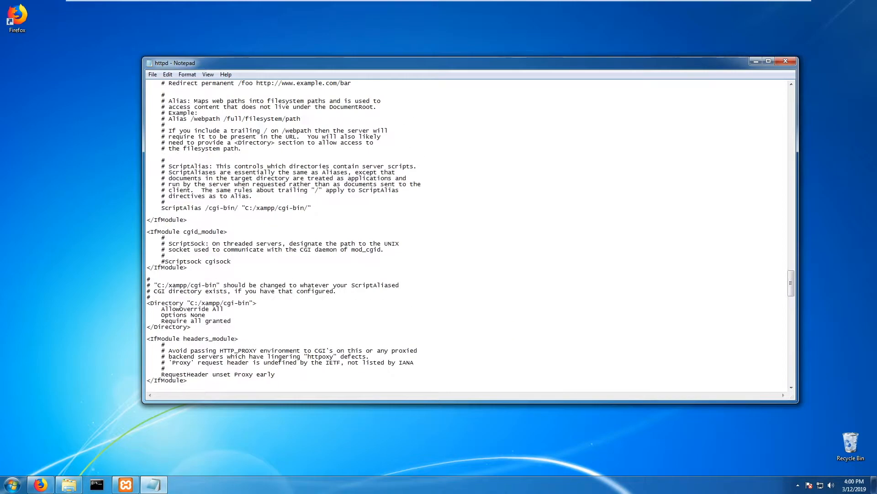
scroll(471, 235, down, 20)
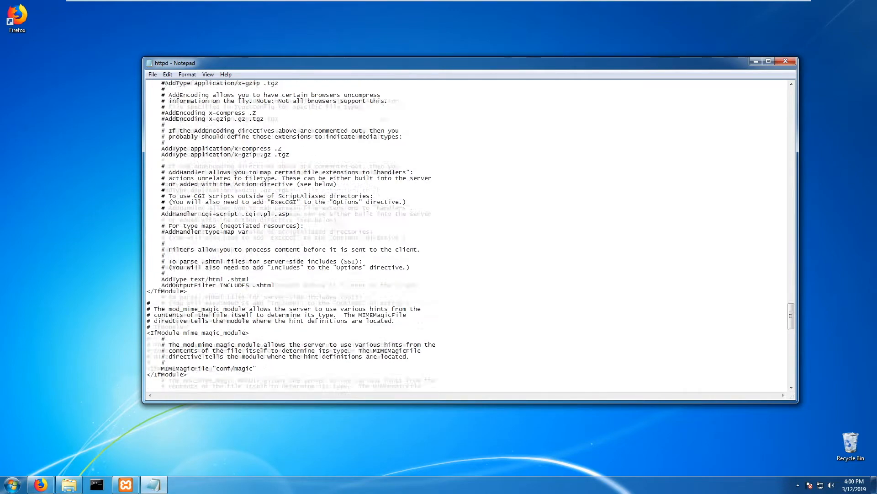
scroll(471, 234, down, 20)
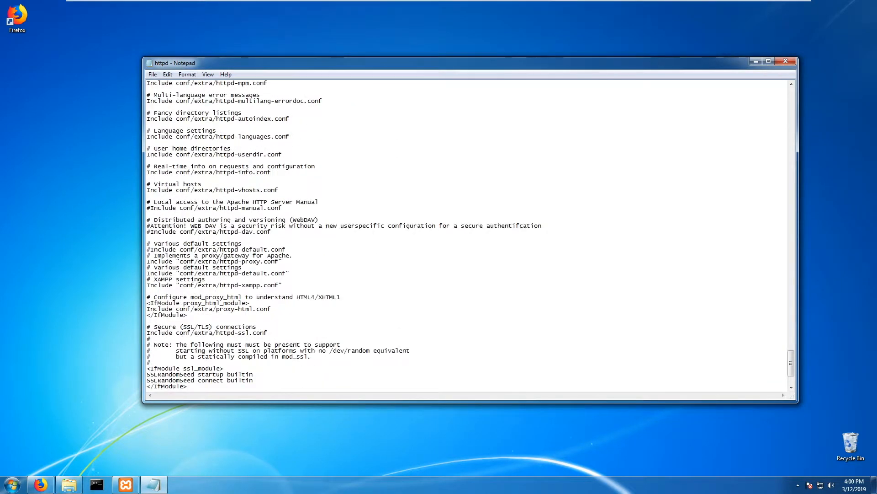
mouse_move(792, 362)
mouse_down()
mouse_move(797, 373)
mouse_move(801, 348)
mouse_up()
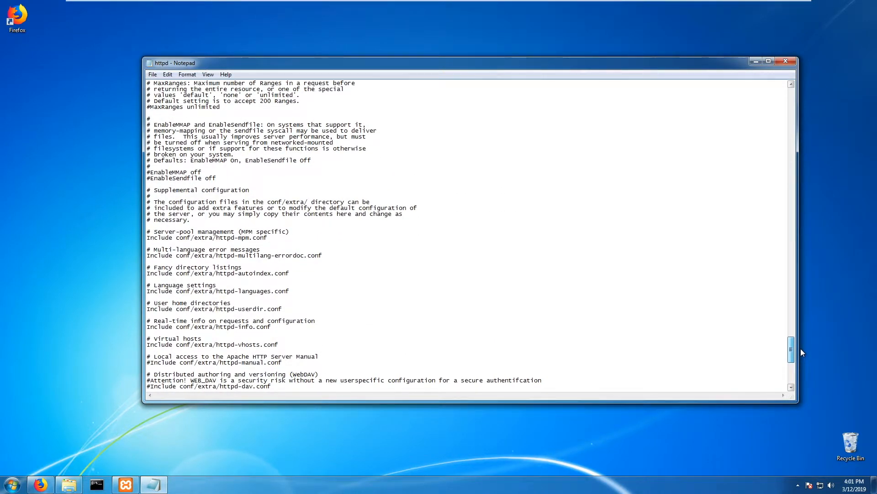
drag(801, 348, 768, 108)
scroll(768, 109, up, 3)
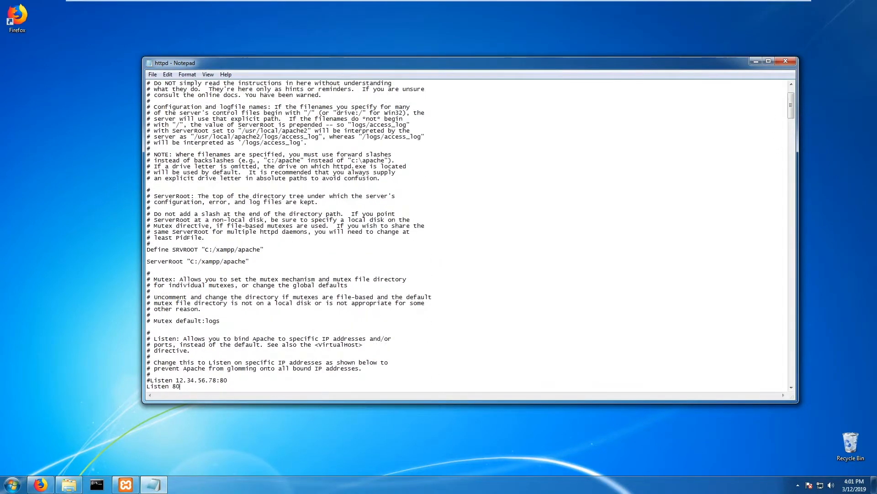
click(784, 60)
- Open MySQL's my.ini configuration file, review the MySQL server settings, and close it
click(492, 207)
click(502, 215)
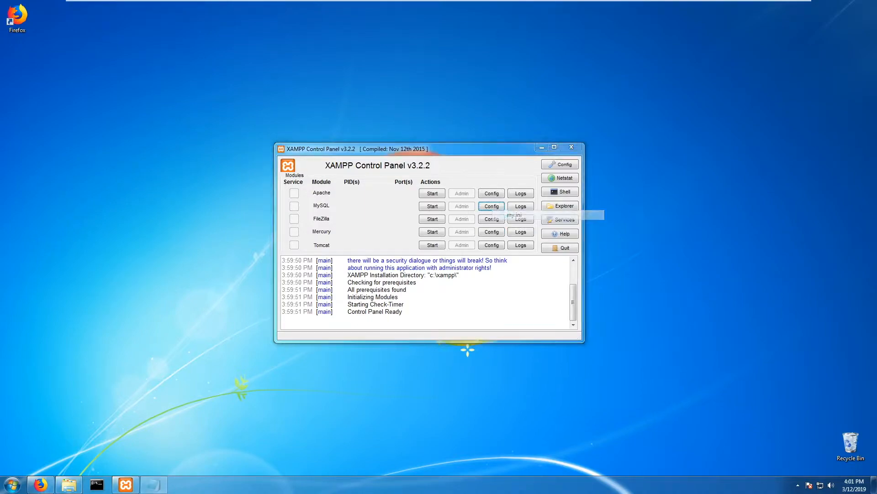
scroll(457, 229, down, 8)
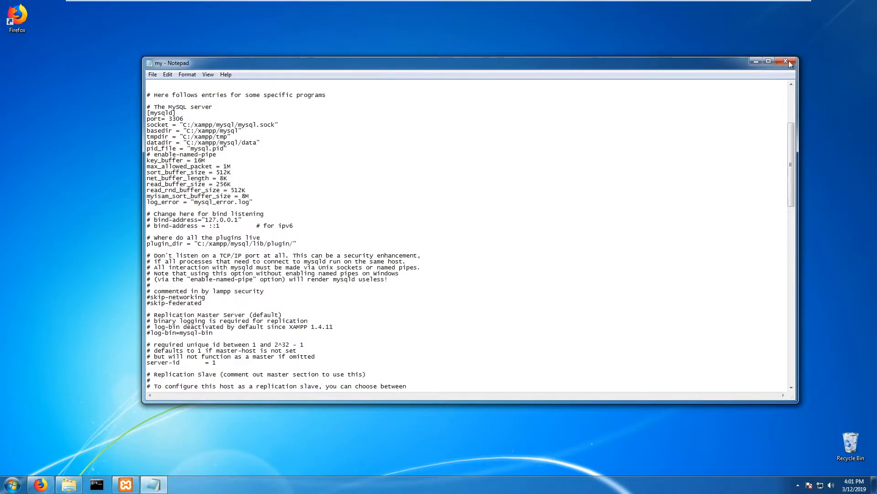
click(786, 61)
click(492, 245)
click(507, 254)
scroll(457, 229, down, 20)
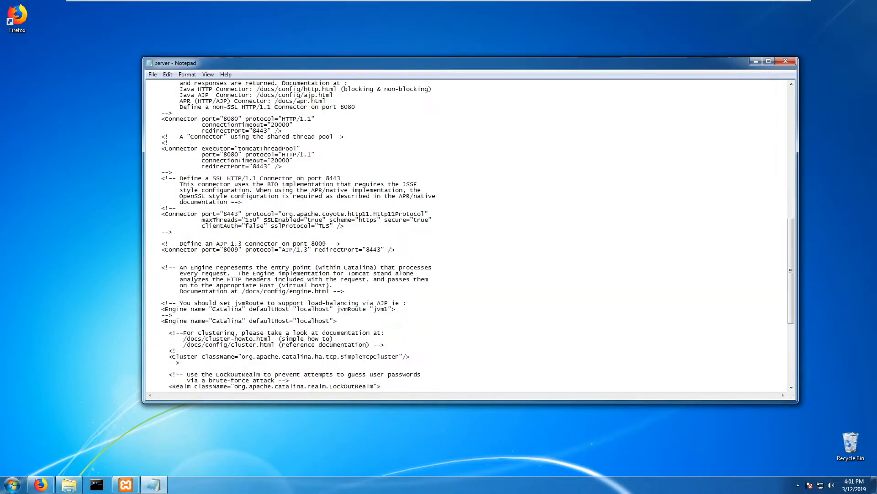
click(786, 61)
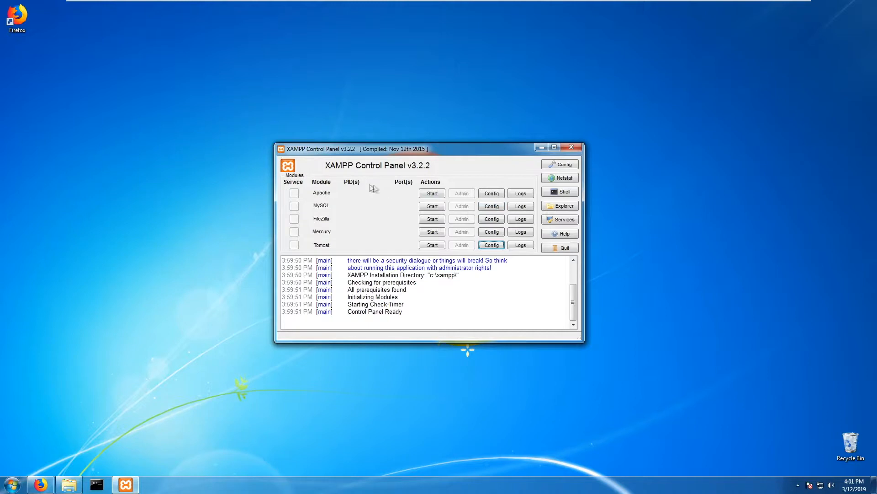
- Start the Apache module and switch to Firefox to load localhost as a test of the web server
click(433, 196)
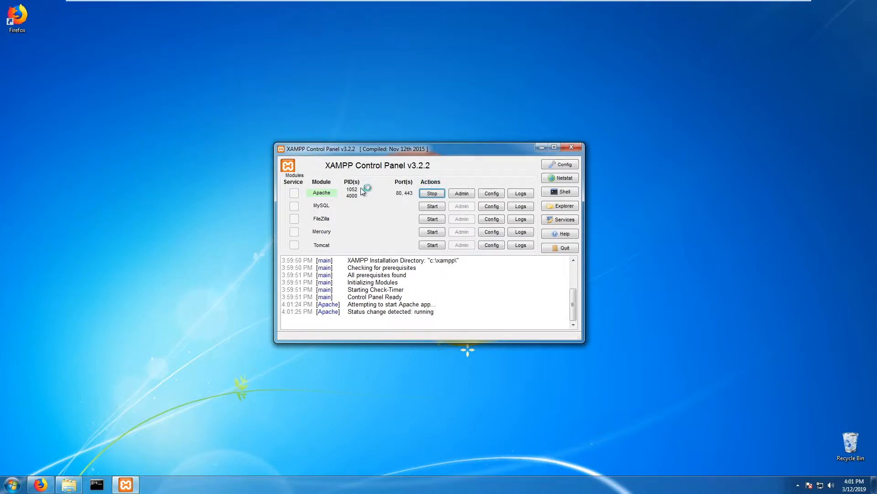
drag(366, 151, 381, 161)
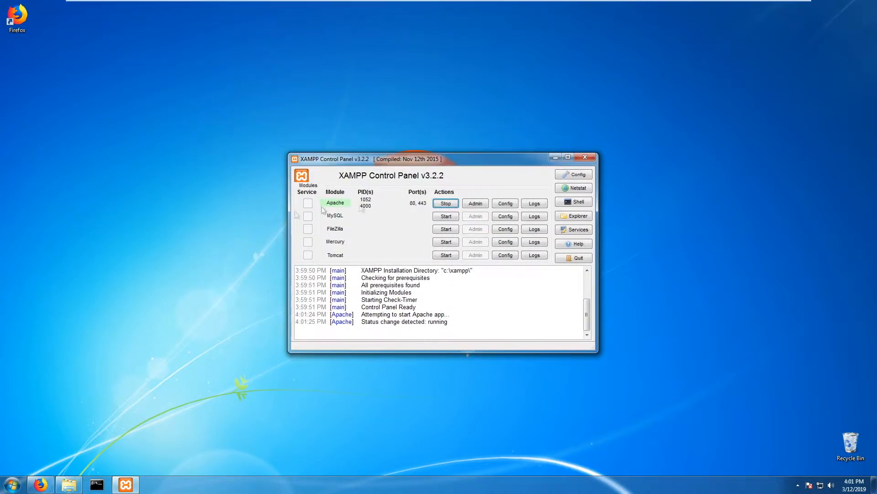
click(42, 483)
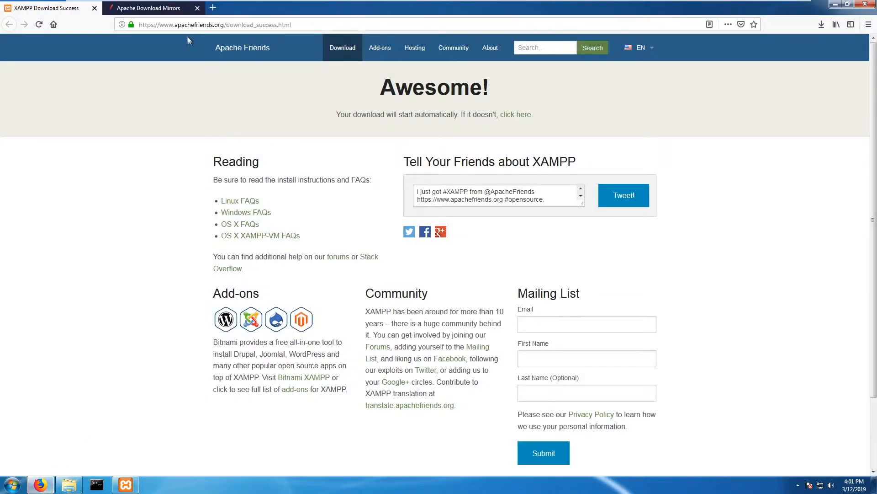
click(184, 25)
text(lol)
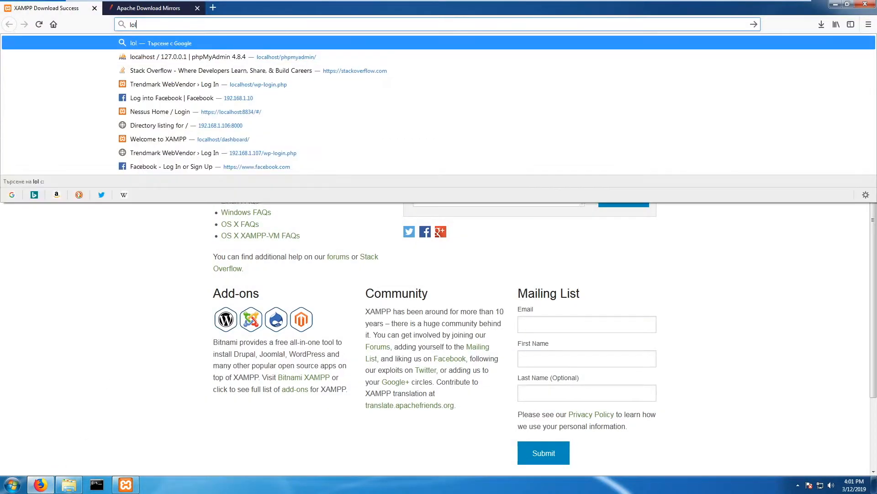
text(calhost)
key(Return)
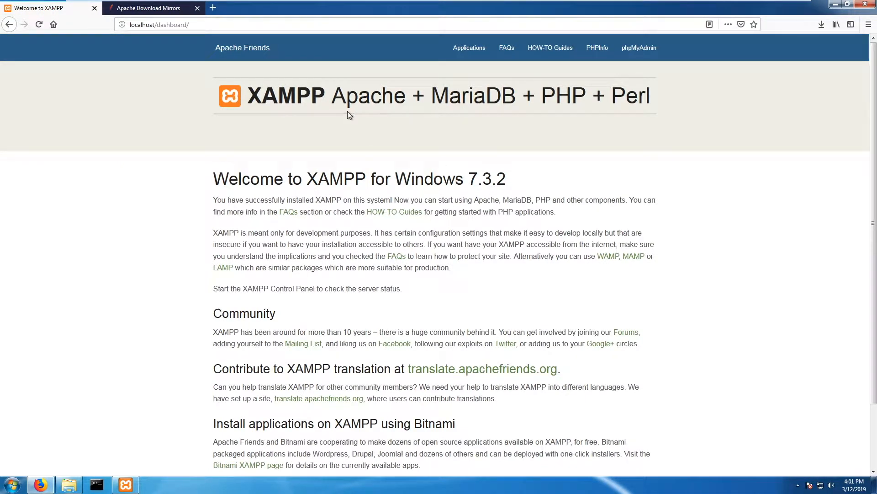
- Look through the XAMPP welcome page on the local server from its heading to its footer
scroll(349, 117, down, 3)
scroll(281, 263, up, 3)
scroll(281, 262, down, 3)
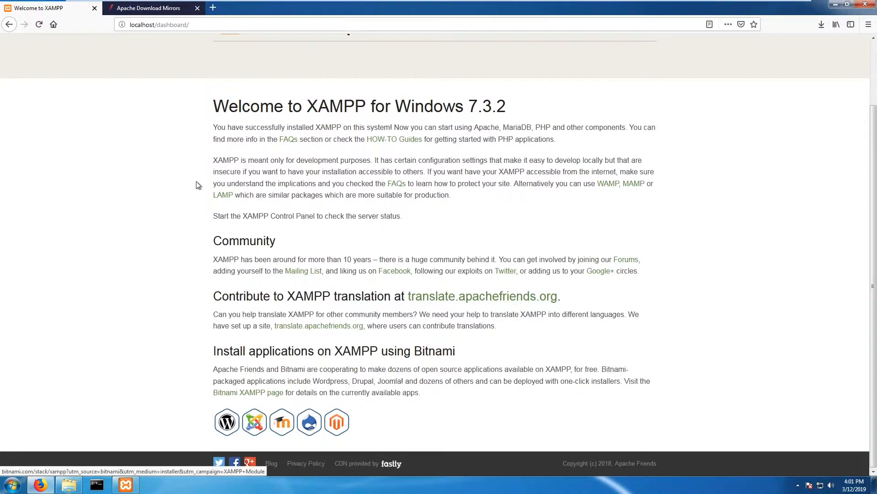
scroll(196, 181, up, 3)
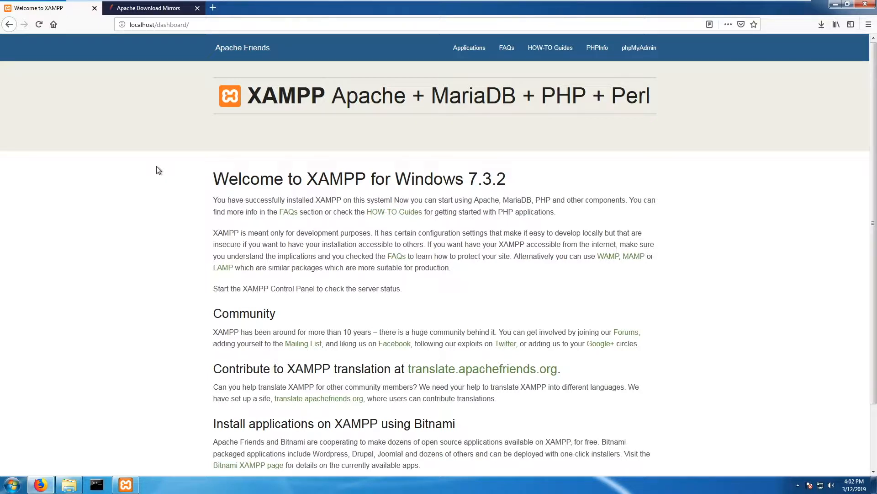
click(148, 8)
click(45, 8)
- Inspect the welcome page's HTML down to its closing tags in the developer tools, and close them
key(F12)
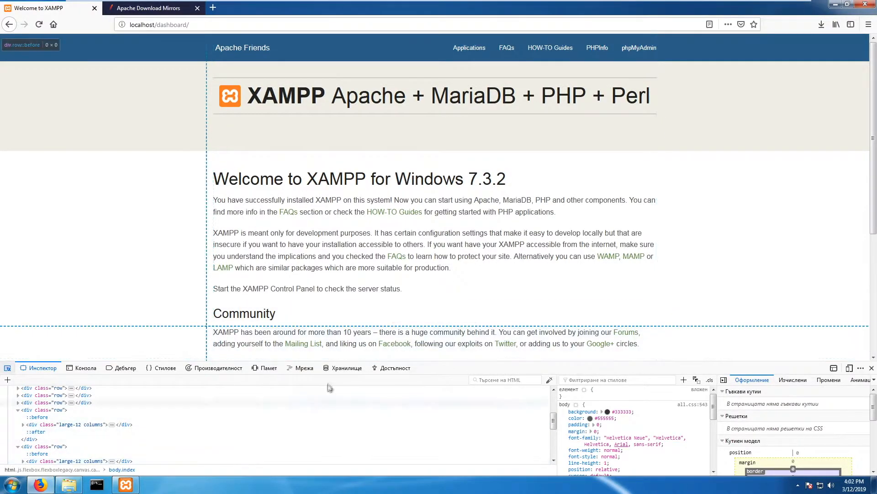
scroll(168, 423, down, 5)
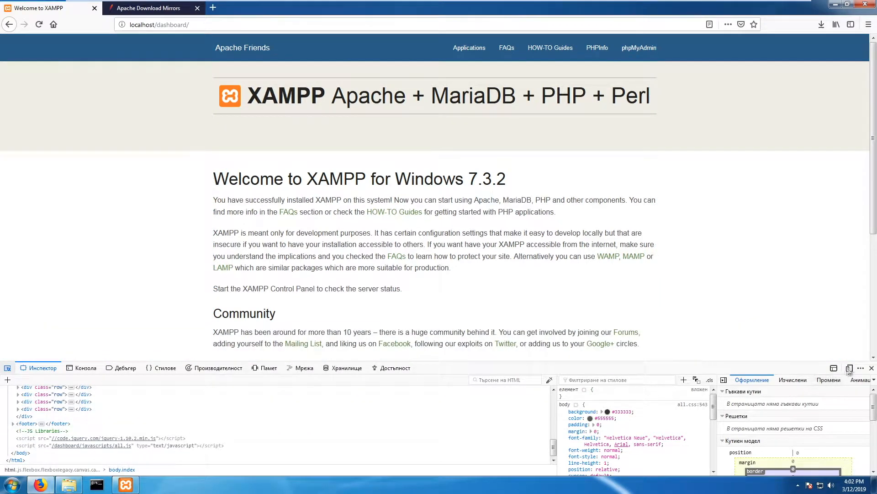
click(872, 368)
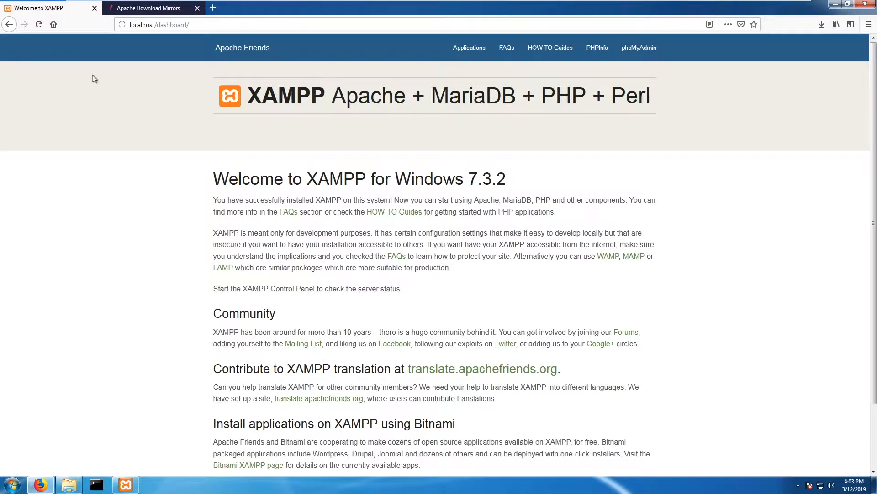
scroll(288, 333, down, 3)
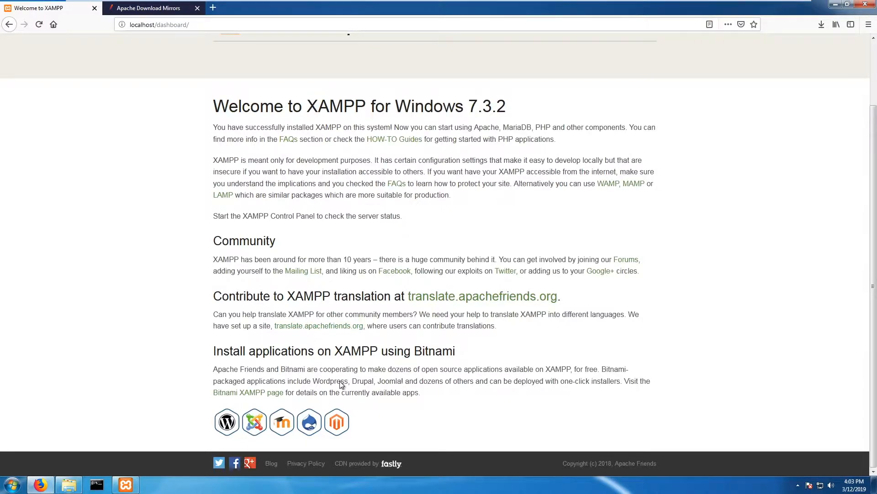
scroll(342, 385, up, 3)
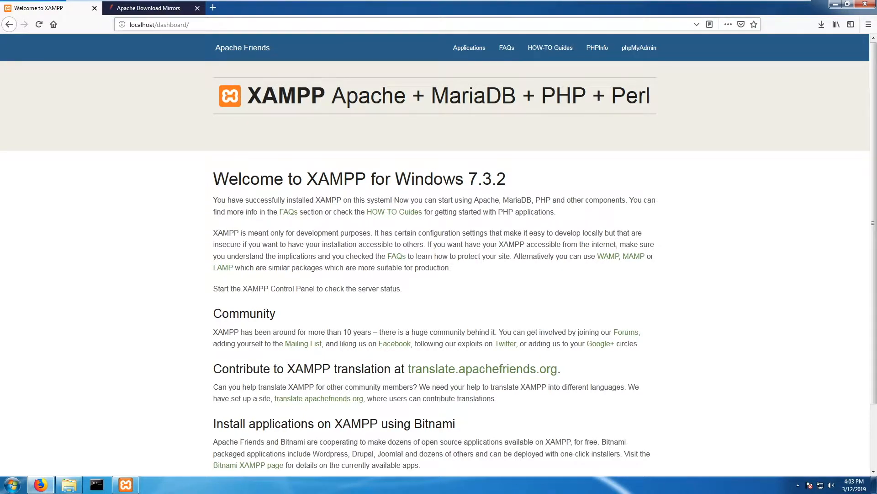
click(206, 25)
click(206, 24)
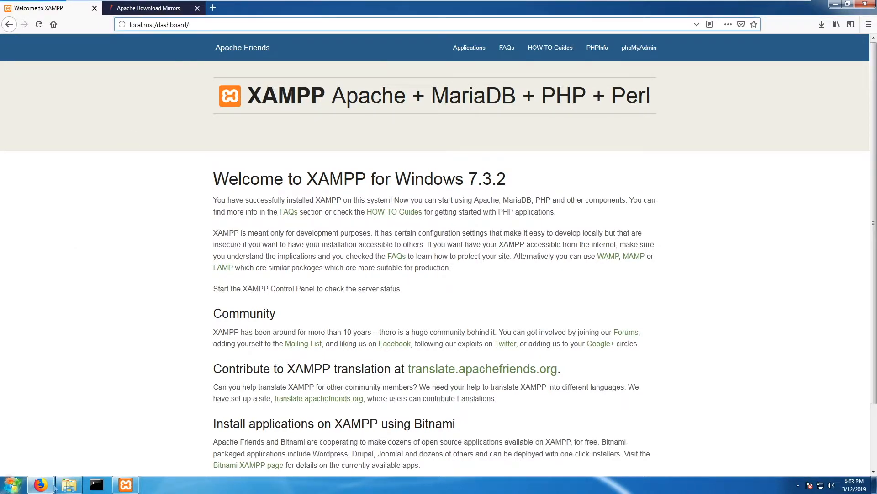
- Switch to Windows Explorer, browse to C:\xampp\htdocs\dashboard and look over the files that make up the welcome page
click(69, 485)
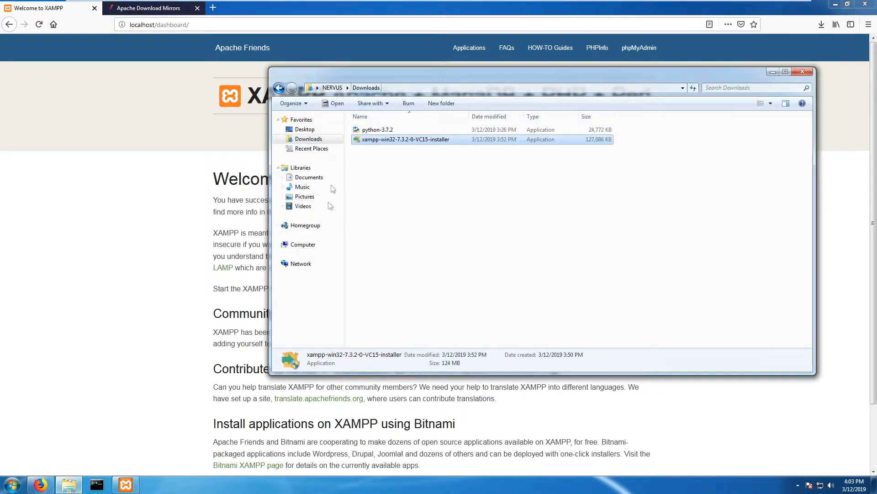
click(303, 245)
double_click(372, 151)
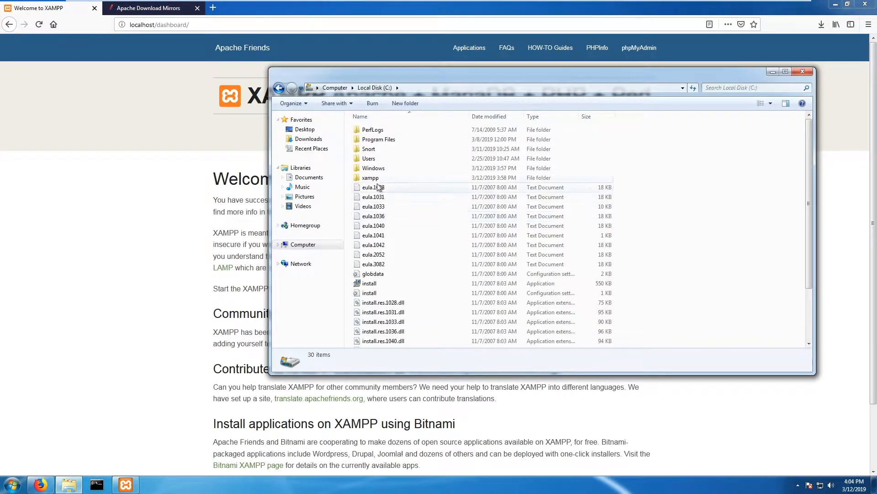
double_click(371, 178)
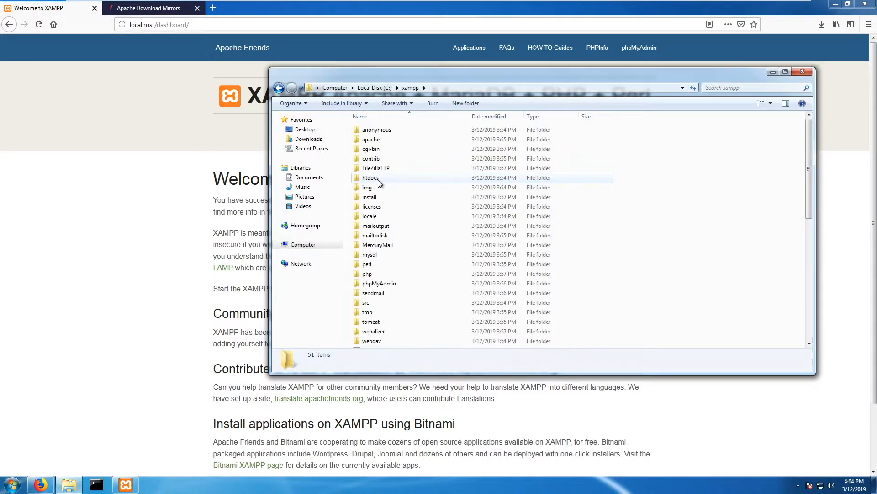
scroll(410, 230, down, 9)
scroll(423, 234, up, 9)
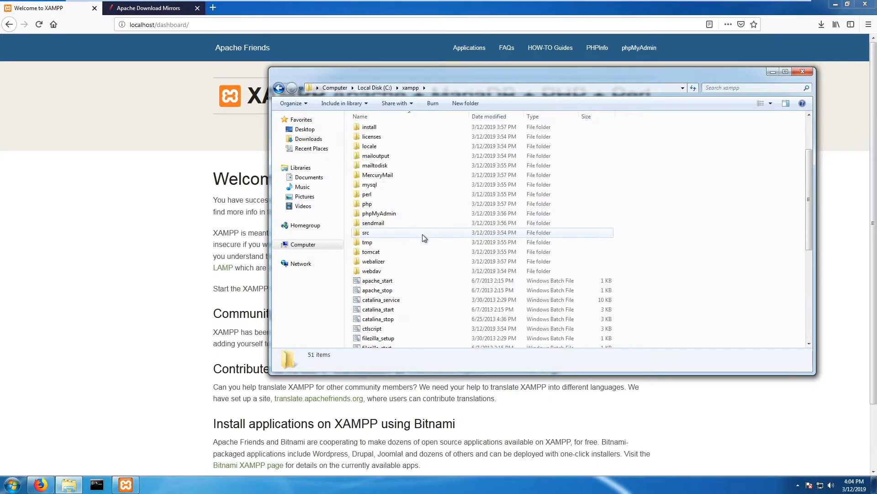
double_click(378, 177)
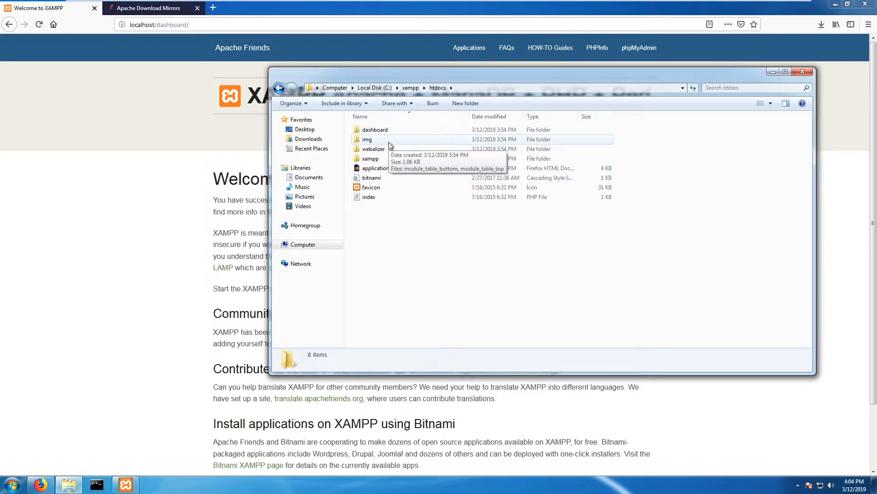
double_click(389, 129)
scroll(401, 202, down, 1)
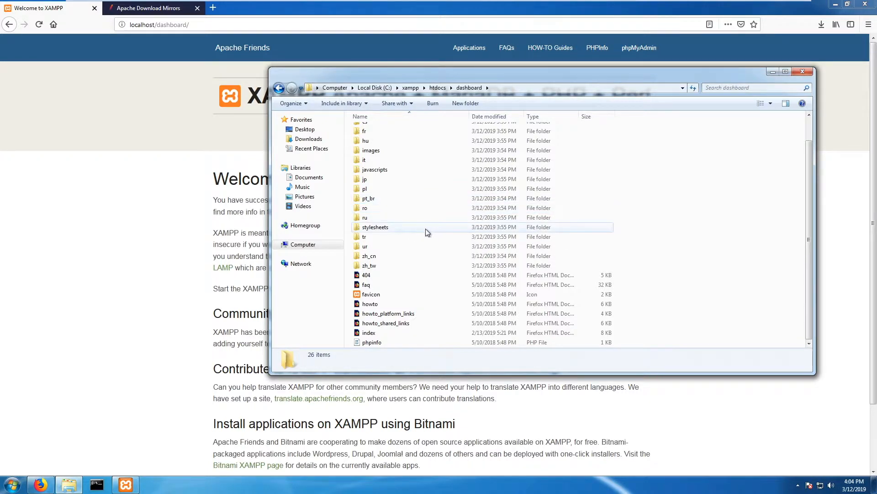
- Return to Firefox, look through the dashboard's Applications, FAQs and HOW-TO Guides pages, and go back to the welcome page
click(109, 181)
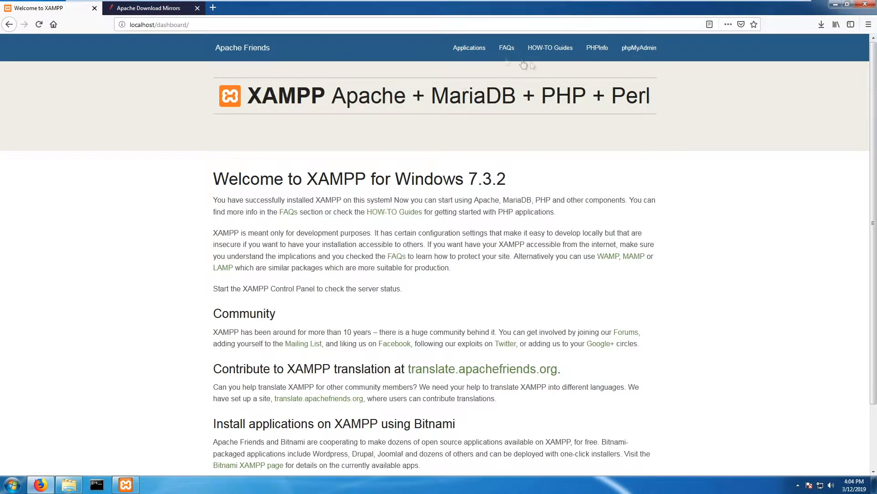
click(467, 49)
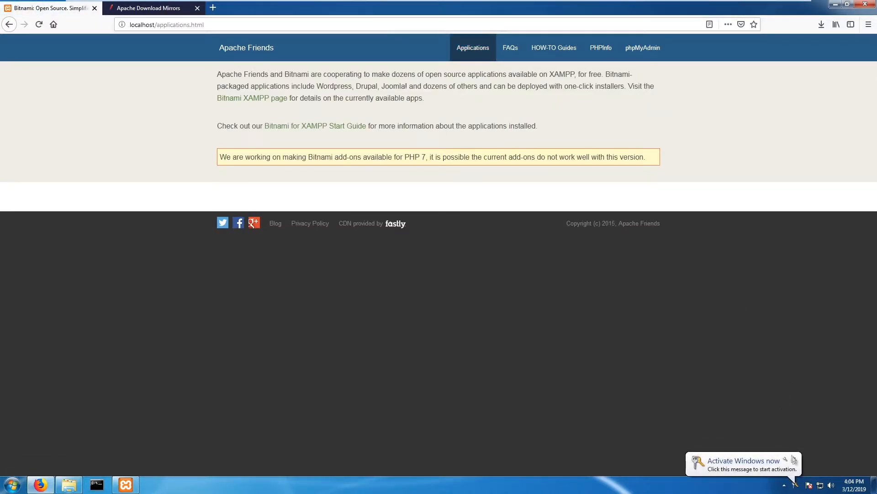
click(501, 42)
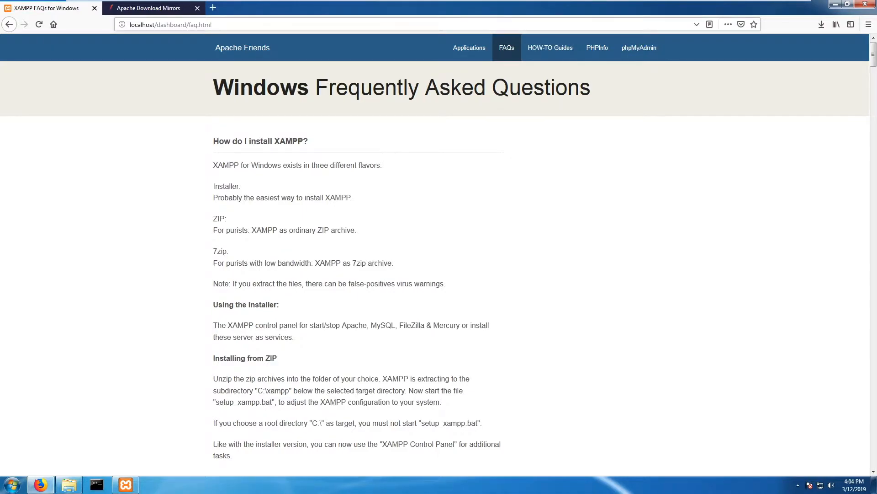
scroll(293, 199, down, 5)
scroll(293, 199, up, 5)
scroll(277, 147, down, 7)
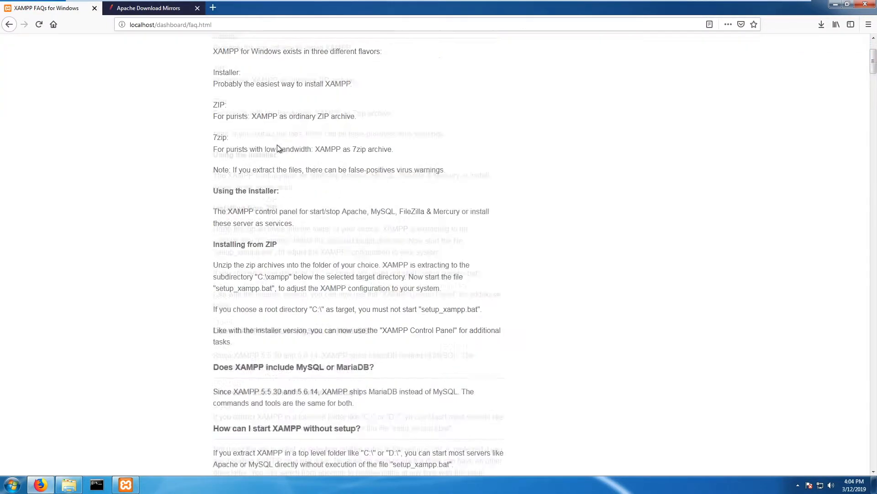
scroll(277, 147, down, 5)
scroll(261, 138, down, 5)
scroll(260, 138, up, 5)
scroll(274, 137, up, 8)
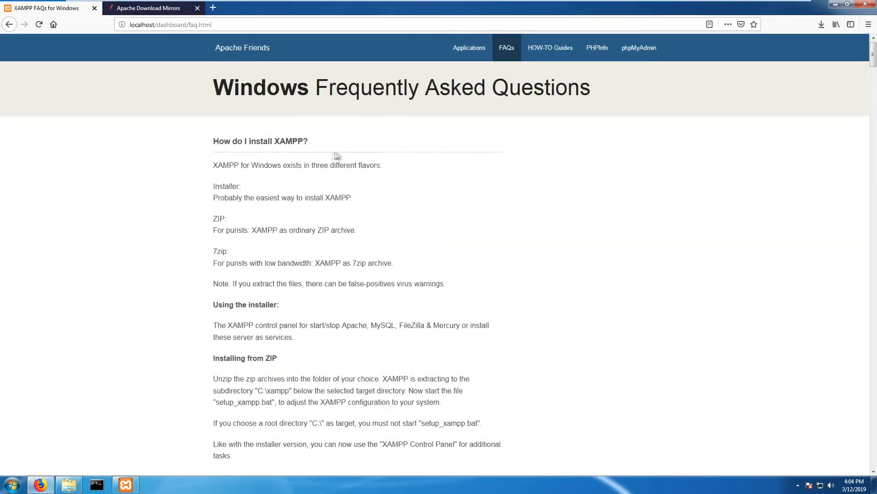
click(551, 46)
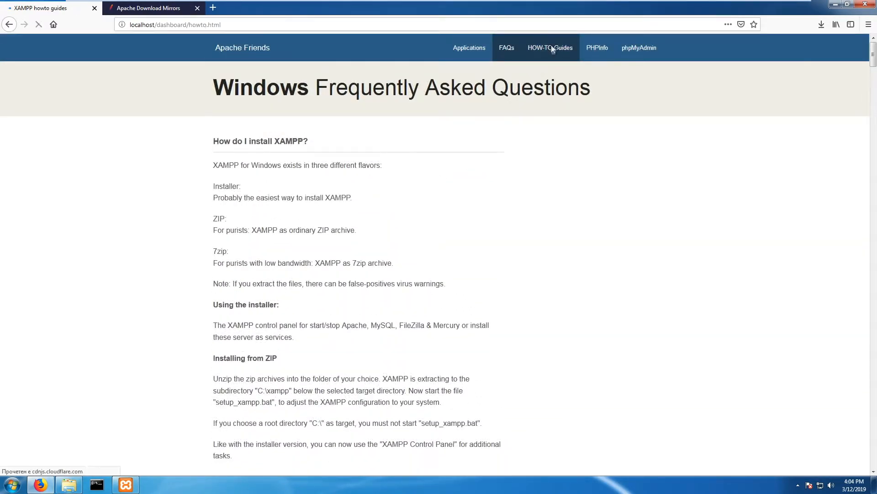
click(238, 54)
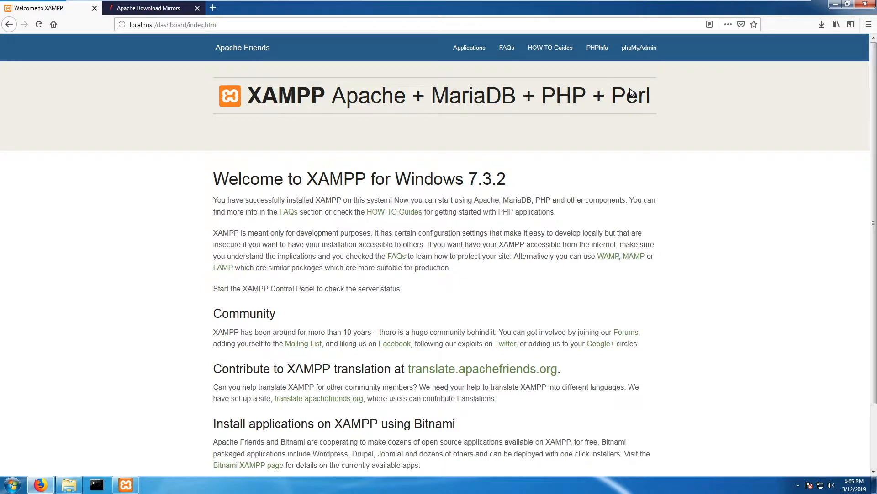
- Open phpMyAdmin from the dashboard, starting the MySQL module in the XAMPP Control Panel and reloading the page to connect
click(638, 53)
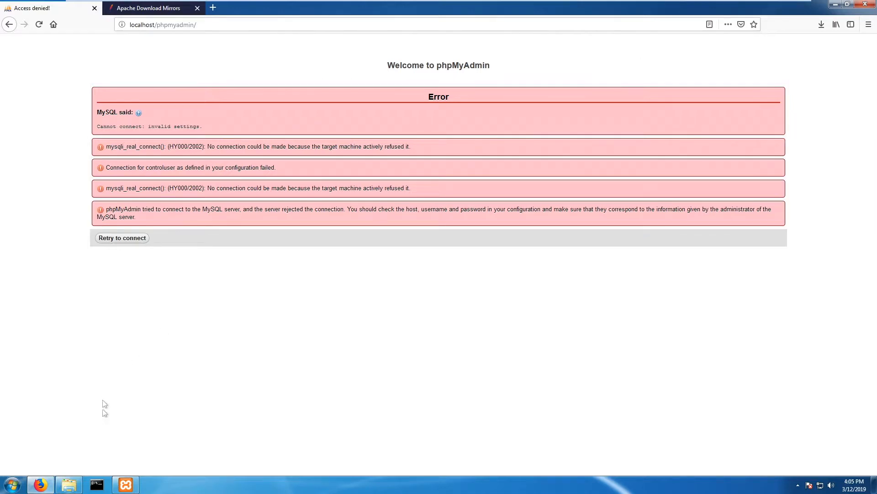
click(132, 483)
drag(400, 162, 398, 174)
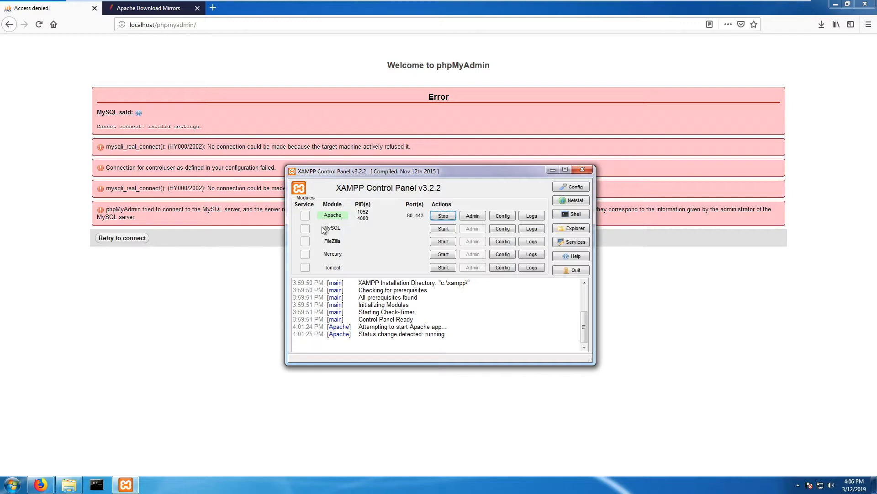
click(443, 229)
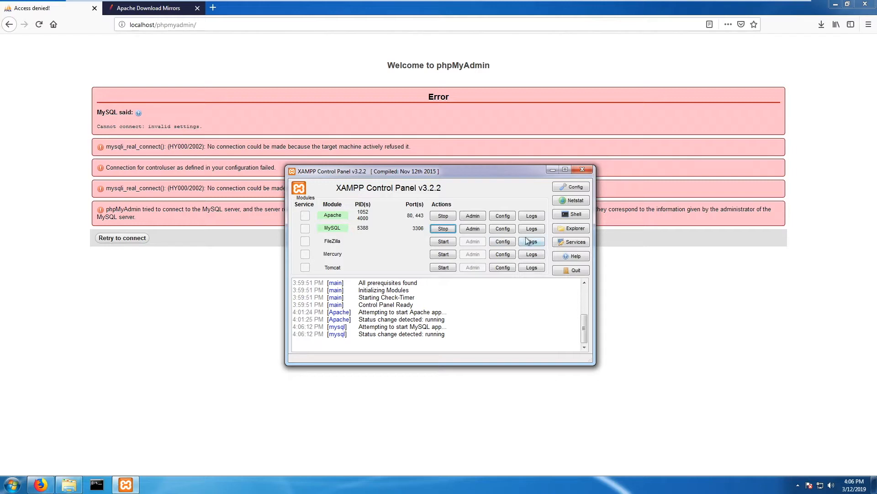
click(94, 240)
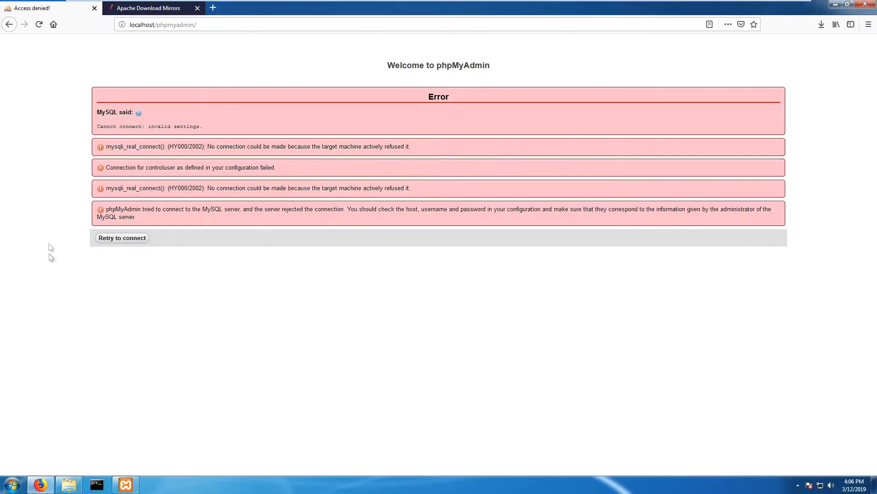
click(38, 25)
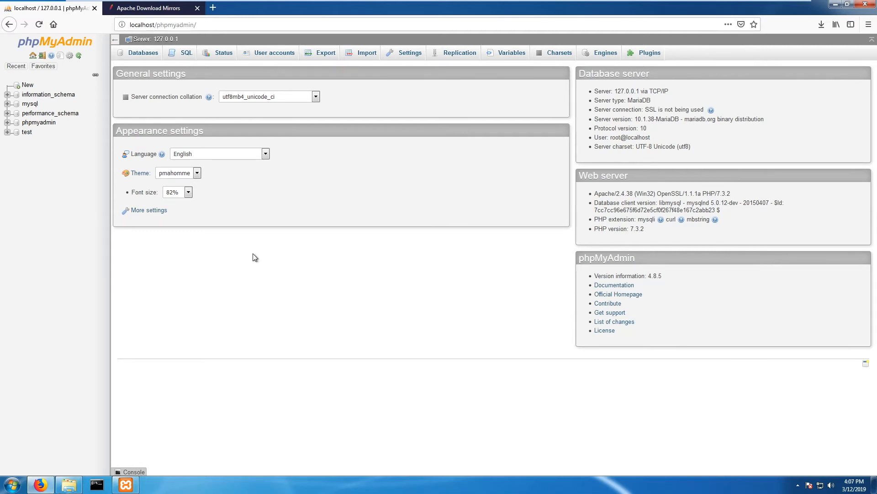
- Minimize Firefox and examine the folders, batch files and other contents of C:\xampp in Windows Explorer
click(835, 4)
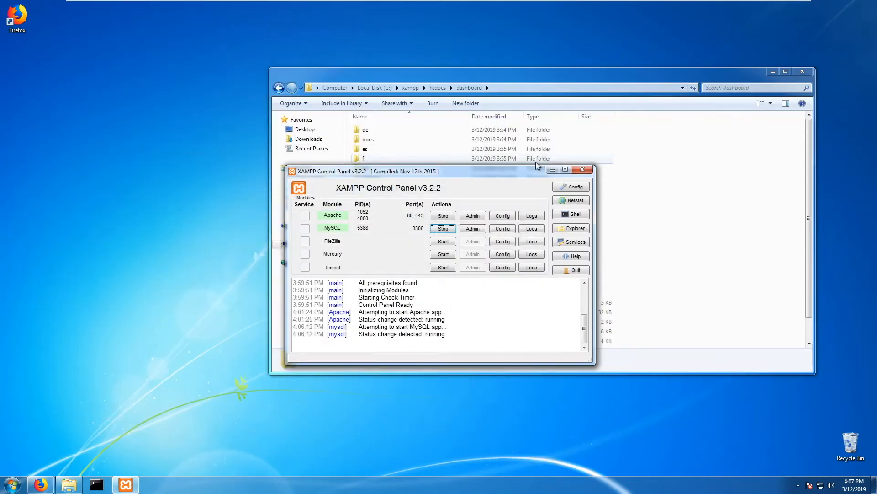
click(771, 73)
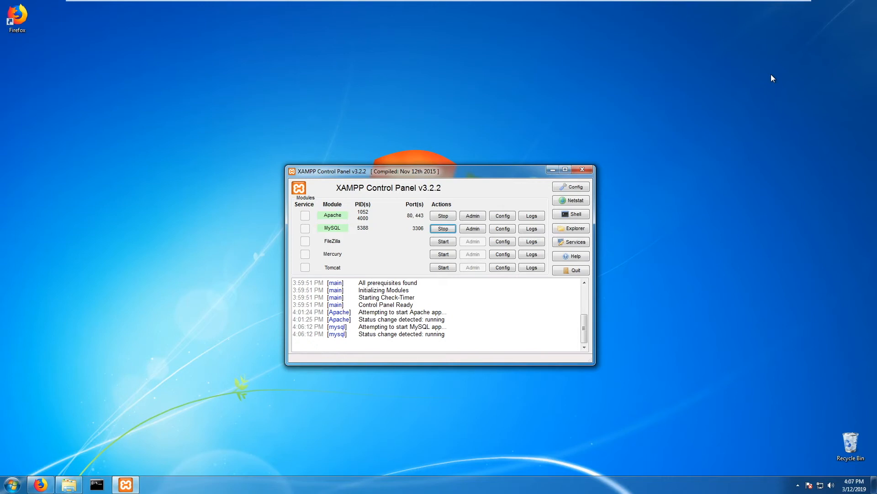
click(69, 484)
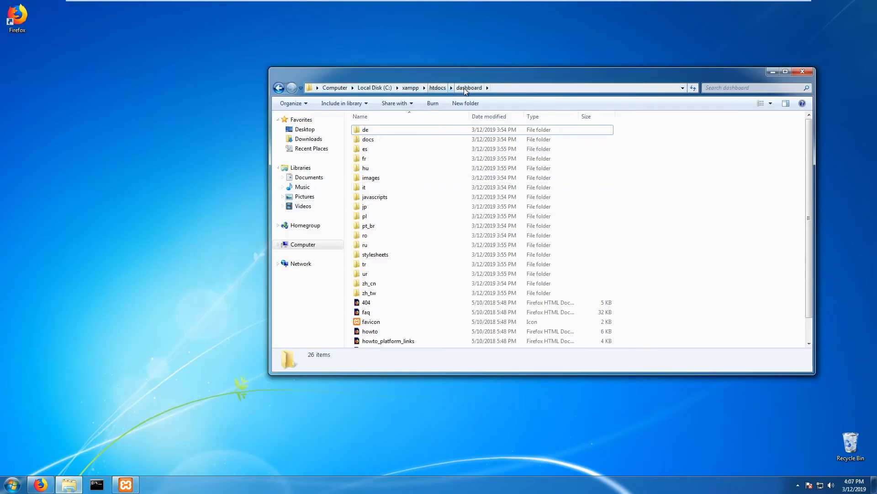
click(434, 89)
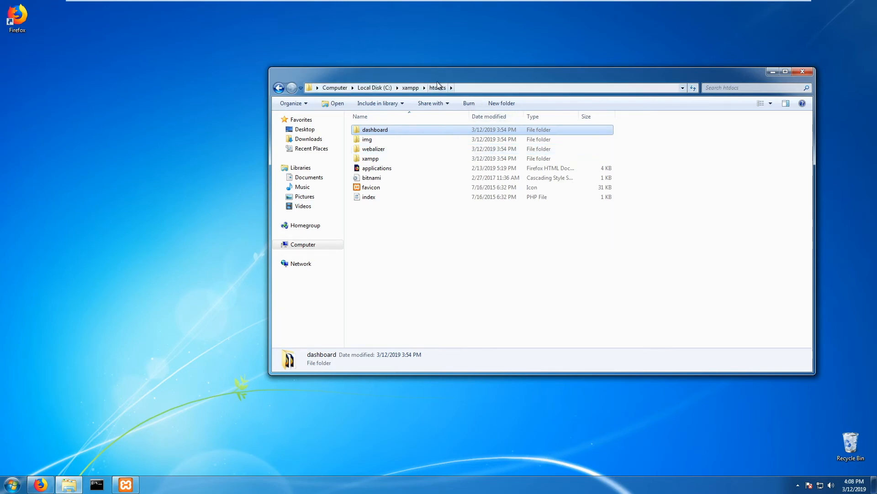
click(410, 87)
click(413, 197)
scroll(402, 230, down, 9)
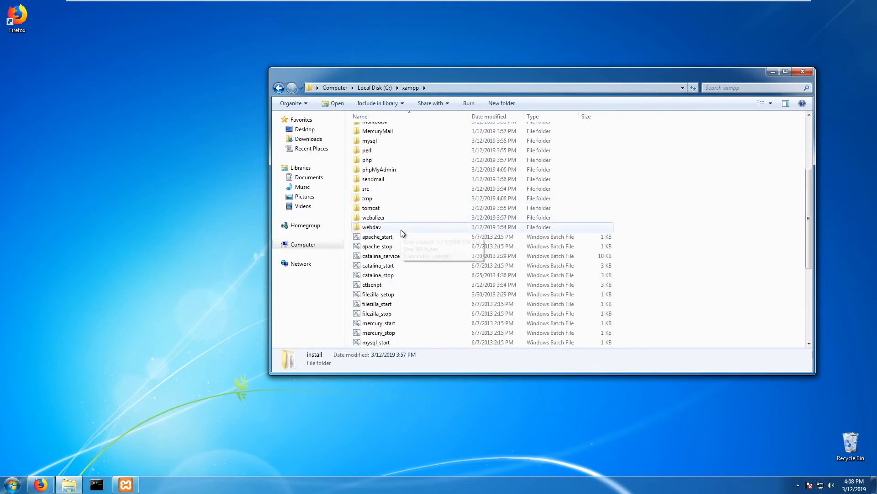
scroll(410, 274, up, 5)
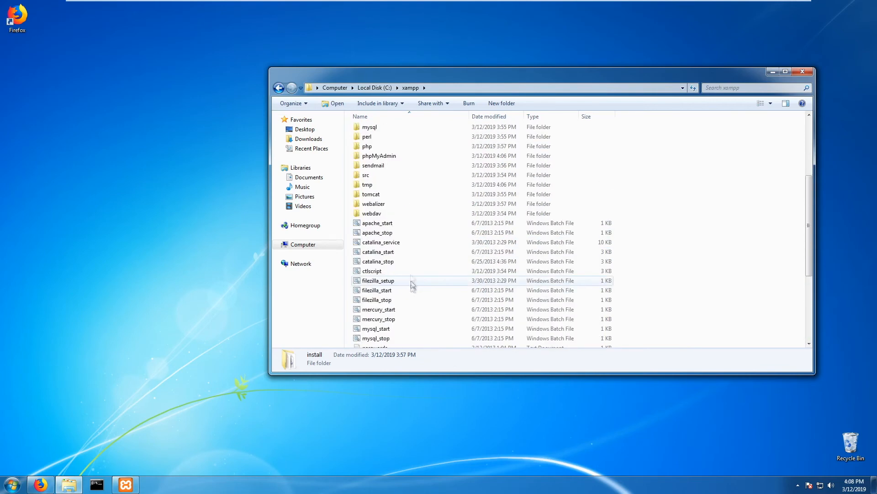
scroll(435, 248, down, 5)
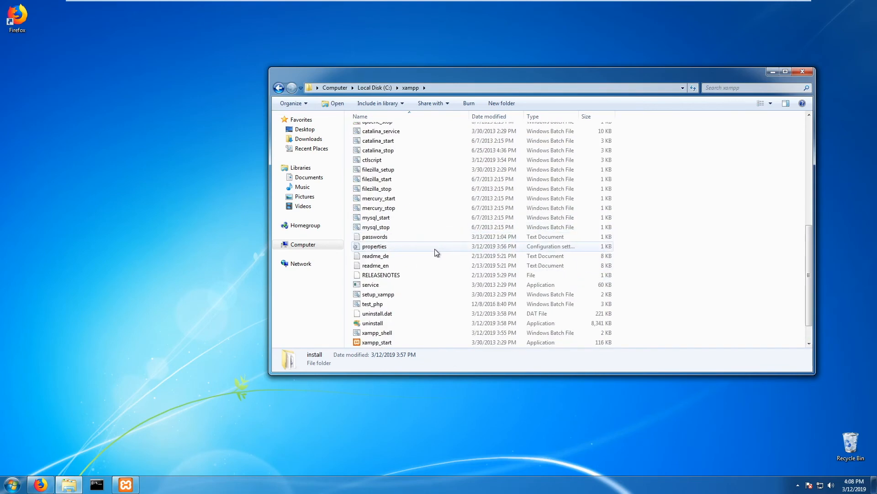
scroll(465, 266, up, 9)
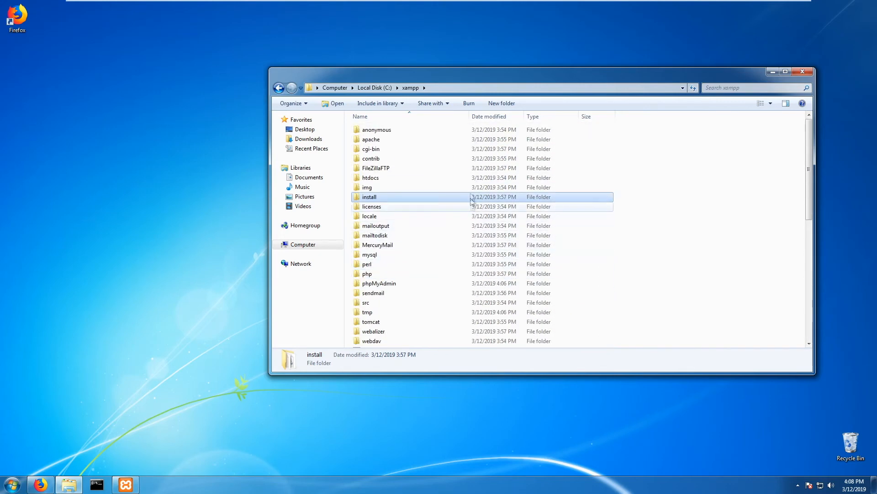